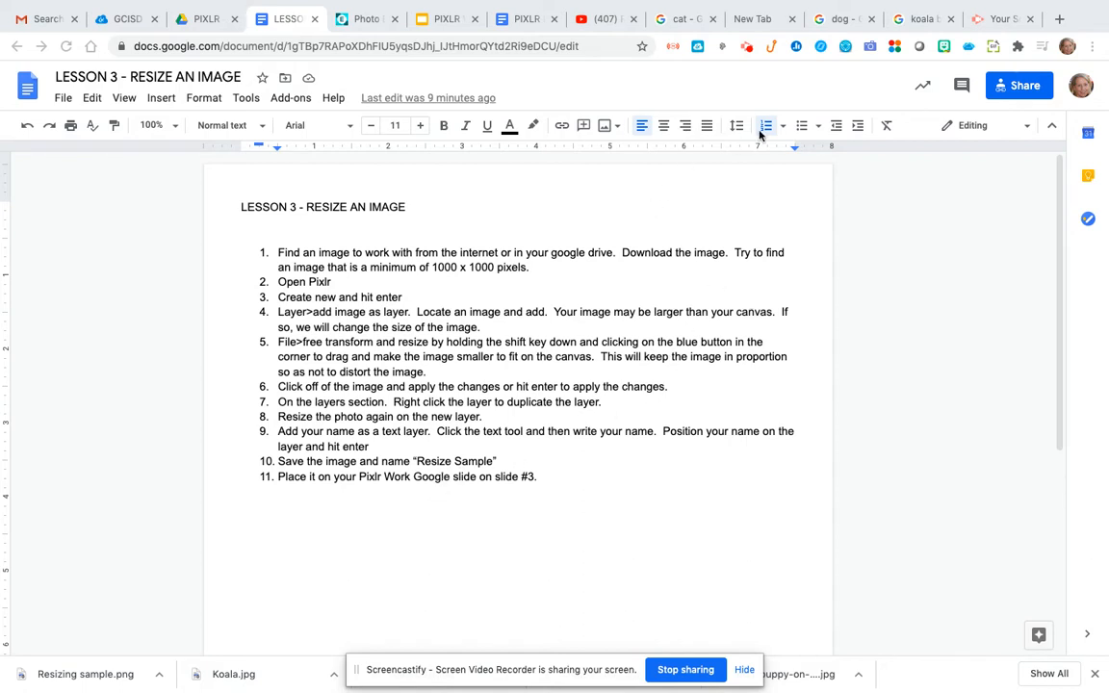
On the koala Google Images tab, start Save Image As for the Britannica koala photo, then cancel
{"action": "left_click", "coordinate": [915, 20]}
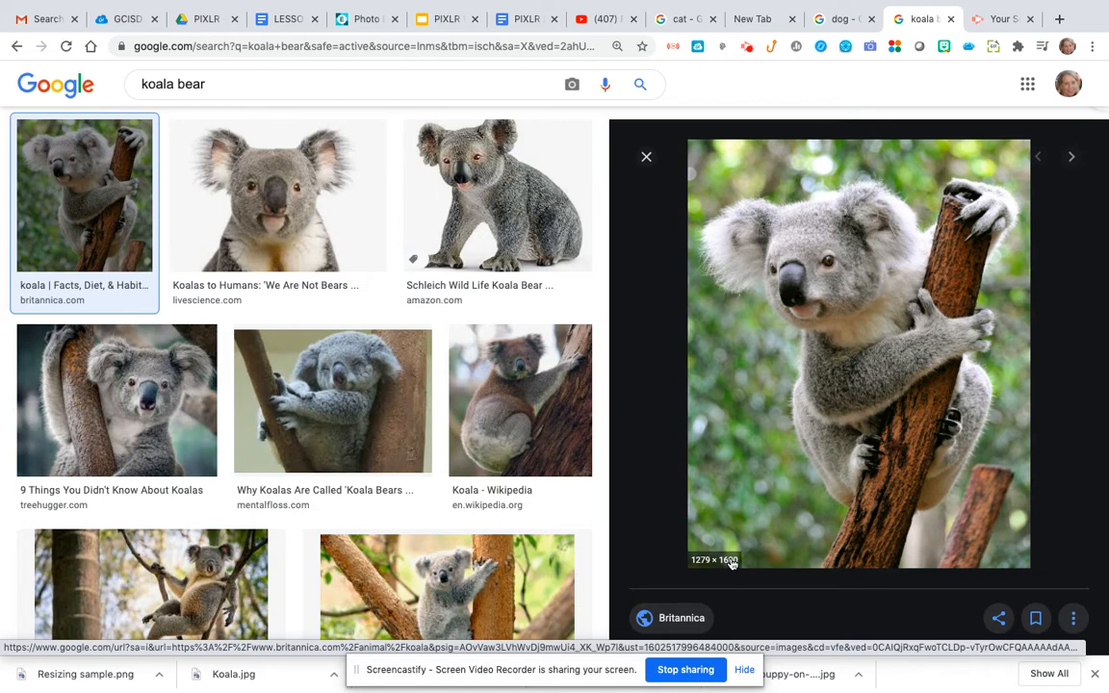
{"action": "right_click", "coordinate": [811, 355]}
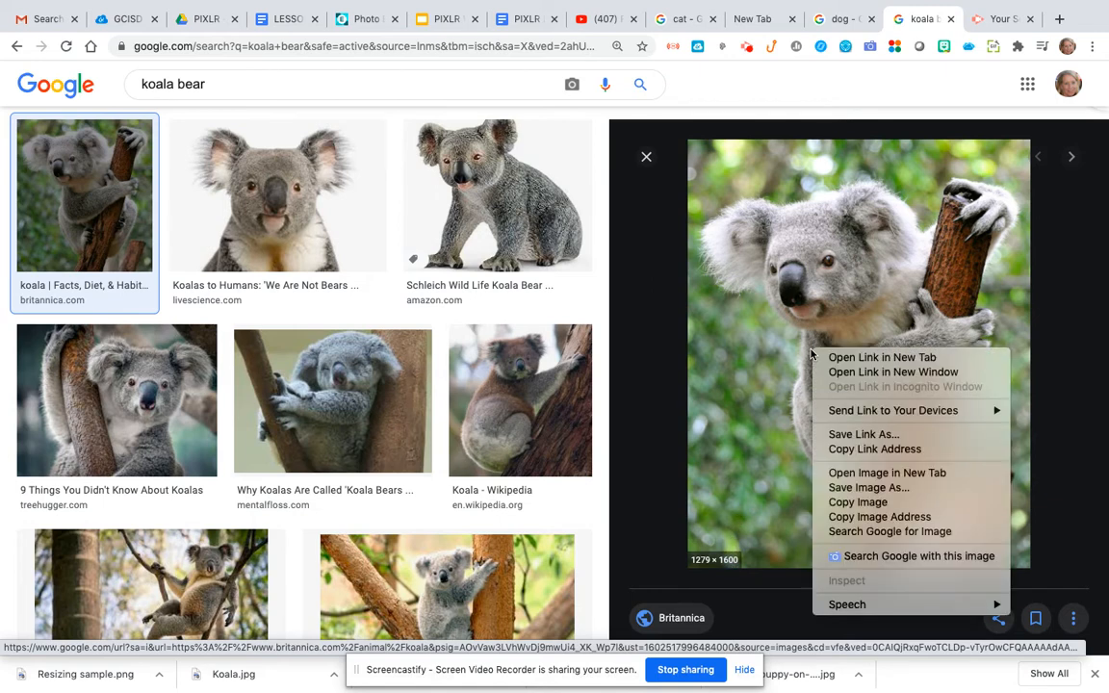
{"action": "left_click", "coordinate": [833, 489]}
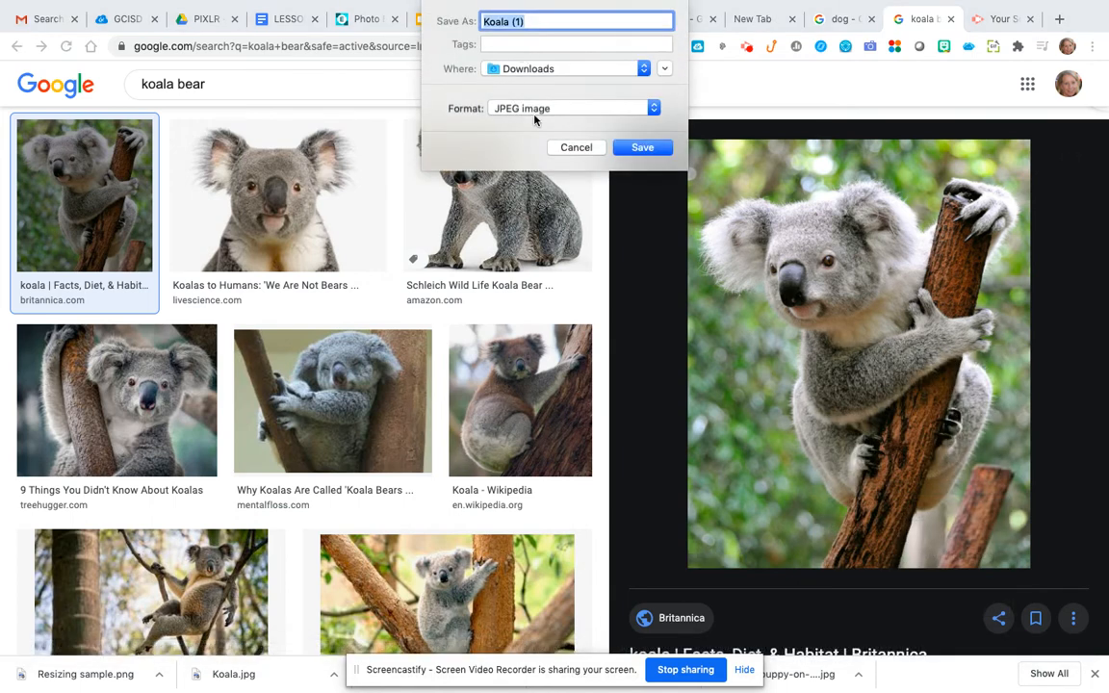
{"action": "left_click", "coordinate": [588, 151]}
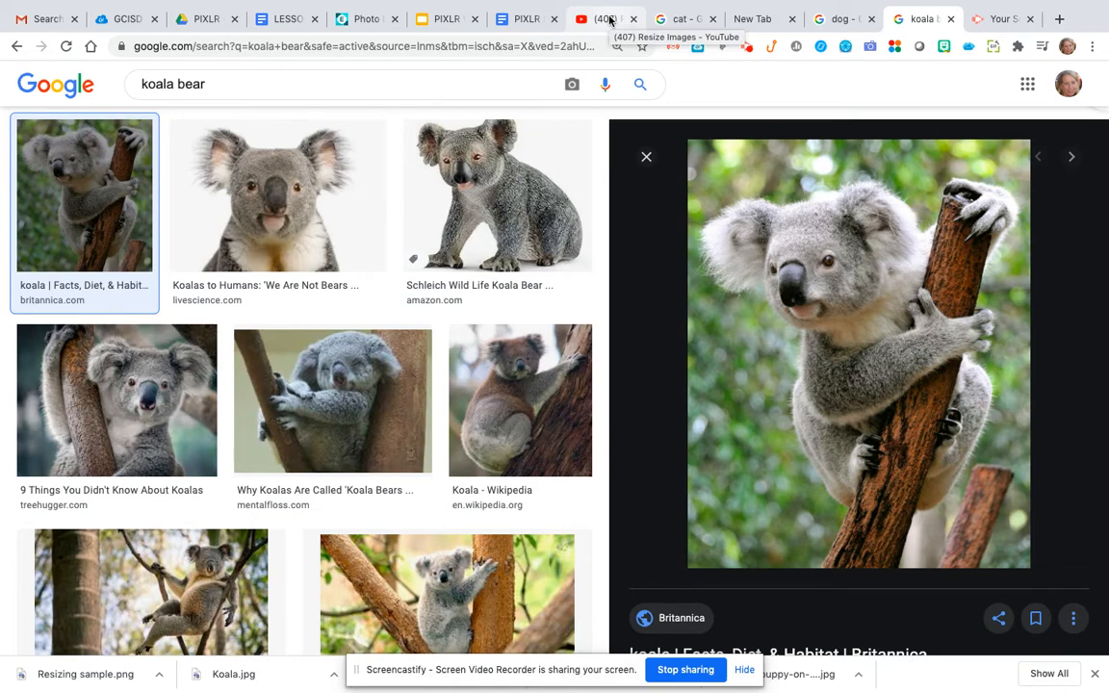
In Pixlr E, create a blank transparent canvas from the Full HD 1920x1080 preset
{"action": "left_click", "coordinate": [358, 19]}
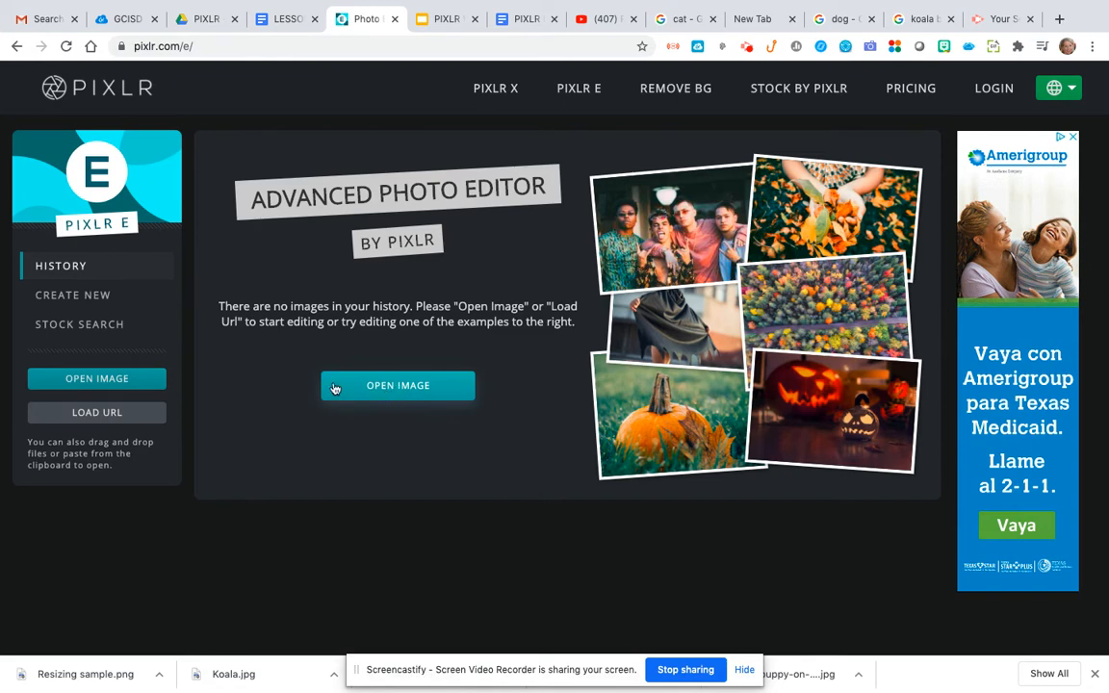
{"action": "left_click", "coordinate": [69, 298]}
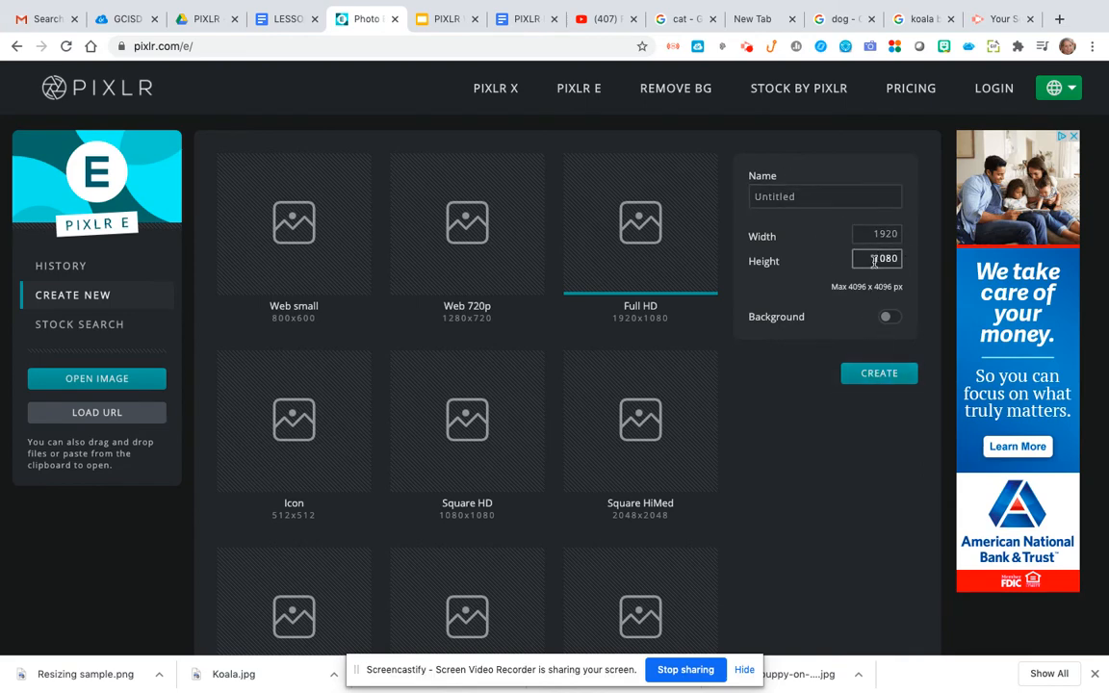
{"action": "left_click", "coordinate": [860, 375]}
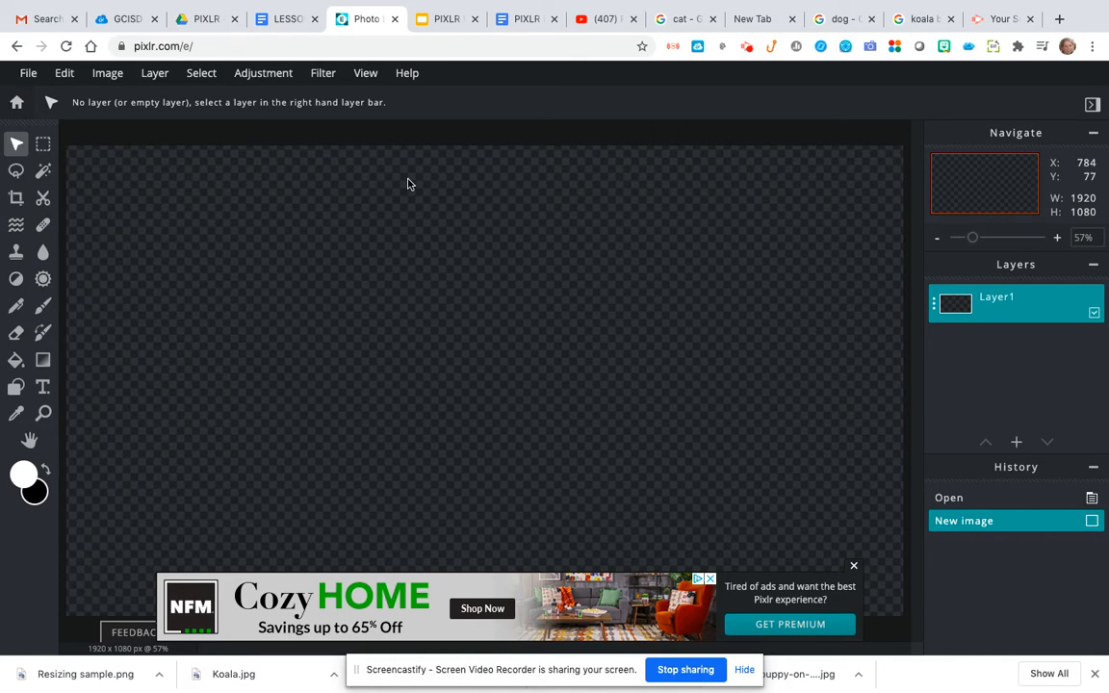
Add Koala.jpg from Downloads as a new 1279x1600 layer above Layer1
{"action": "left_click", "coordinate": [154, 76]}
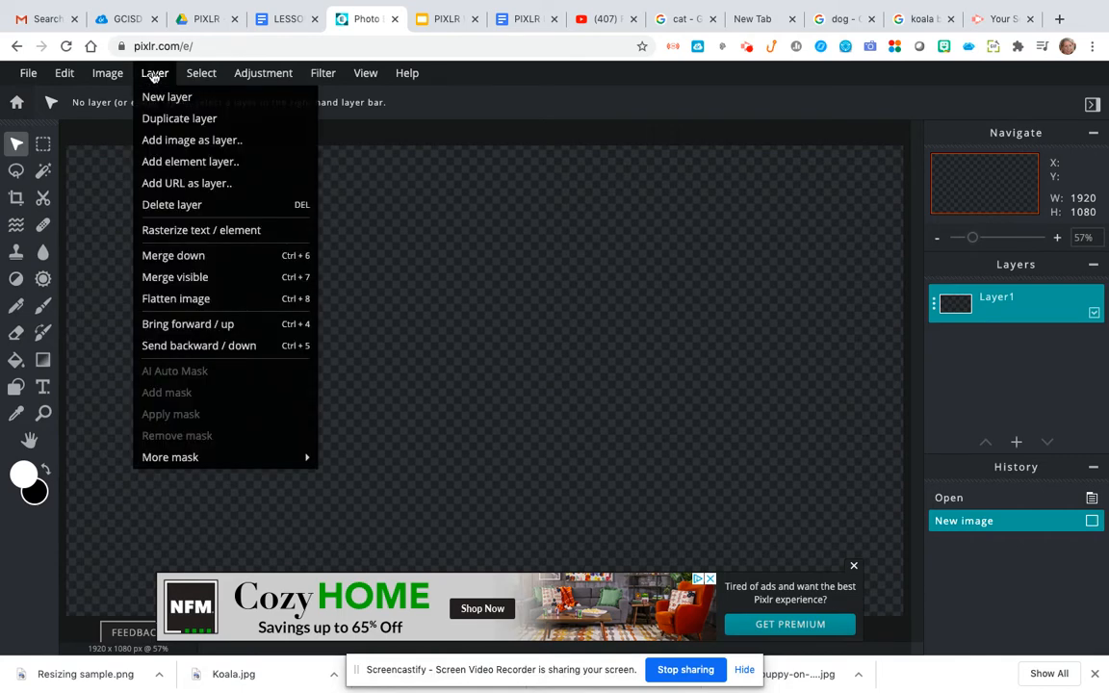
{"action": "left_click", "coordinate": [161, 141]}
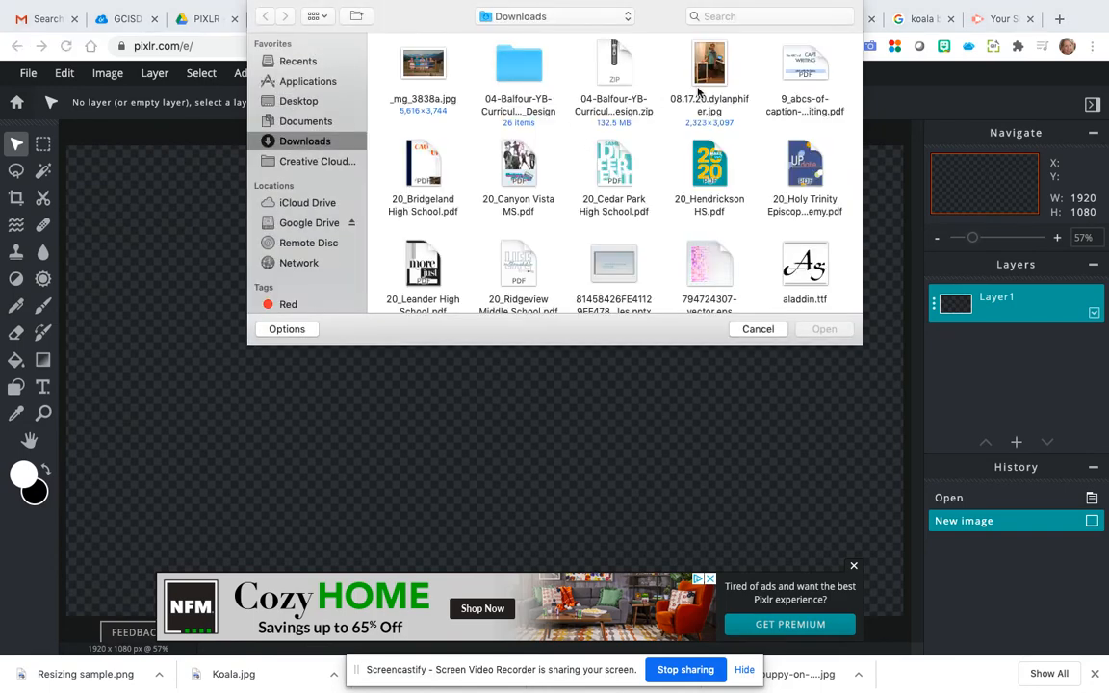
{"action": "scroll", "coordinate": [688, 179], "scroll_direction": "down", "scroll_amount": 10}
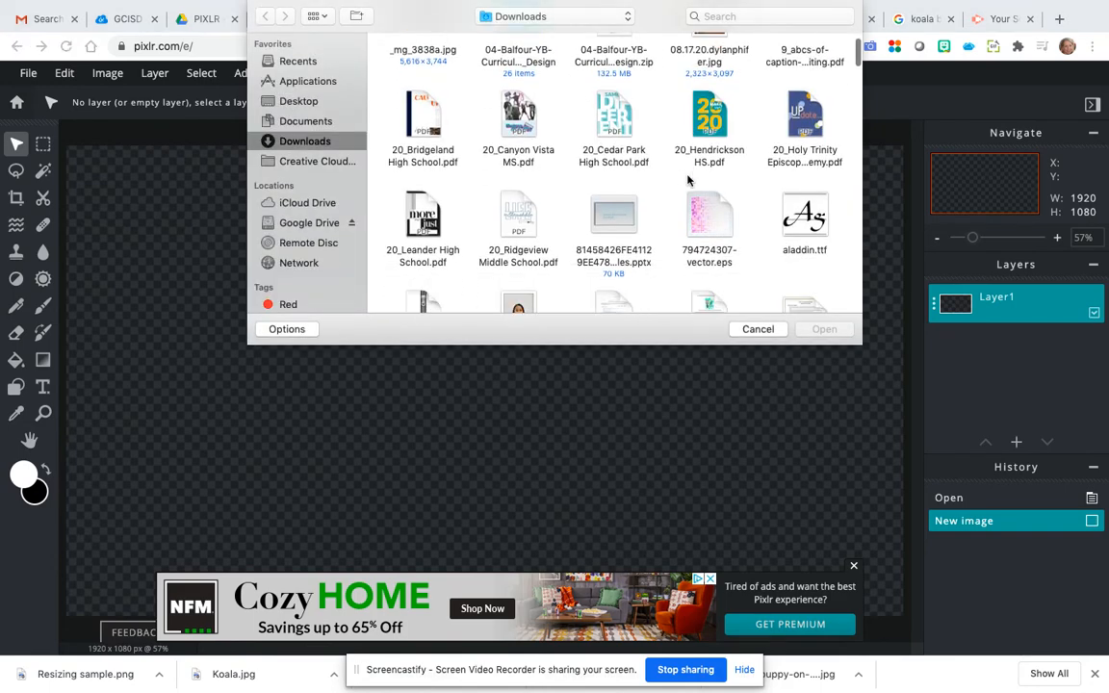
{"action": "scroll", "coordinate": [688, 179], "scroll_direction": "down", "scroll_amount": 10}
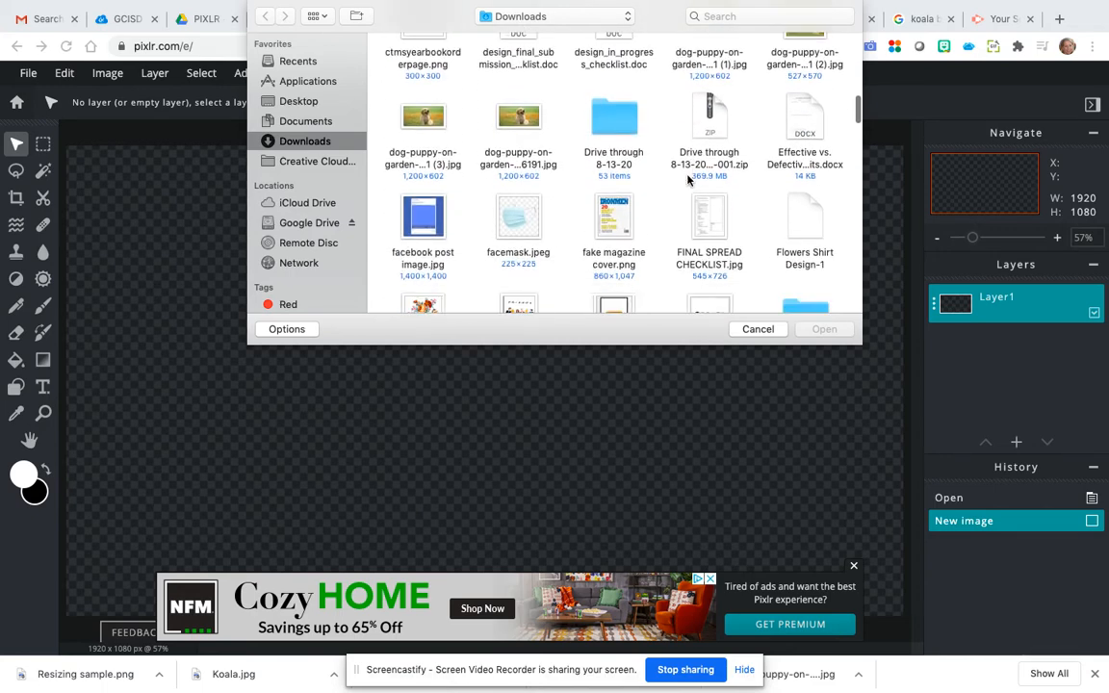
{"action": "scroll", "coordinate": [688, 179], "scroll_direction": "down", "scroll_amount": 5}
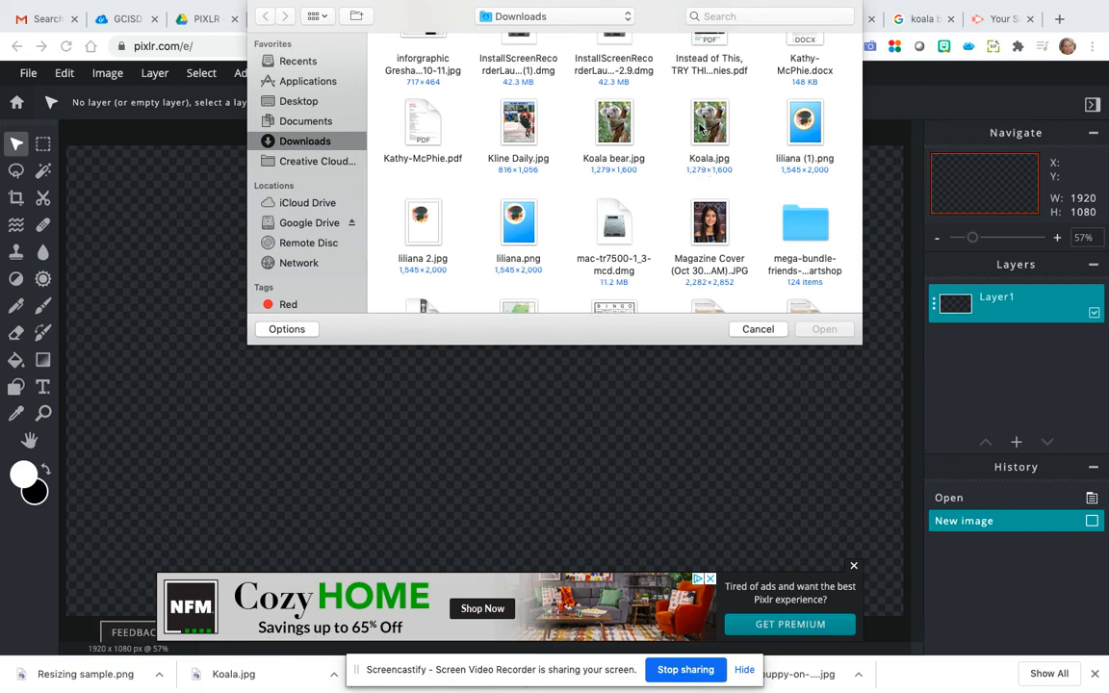
{"action": "left_click", "coordinate": [704, 121]}
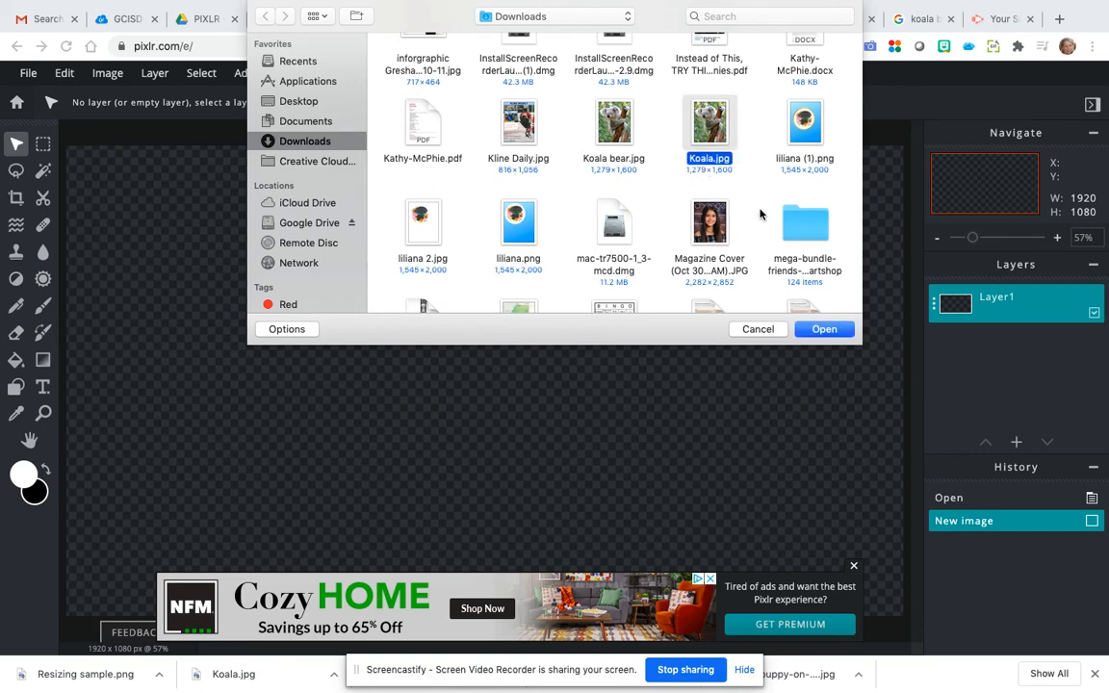
{"action": "left_click", "coordinate": [820, 329]}
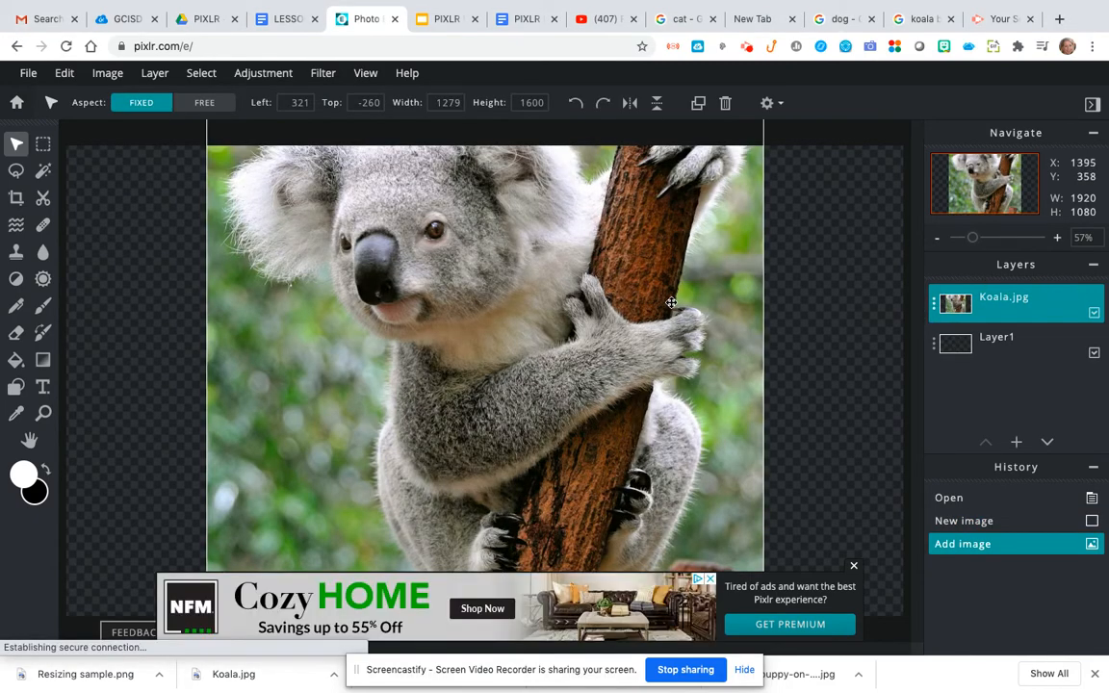
Dismiss the advert, then start Free transform on the koala layer and decline to apply it
{"action": "left_click", "coordinate": [852, 569]}
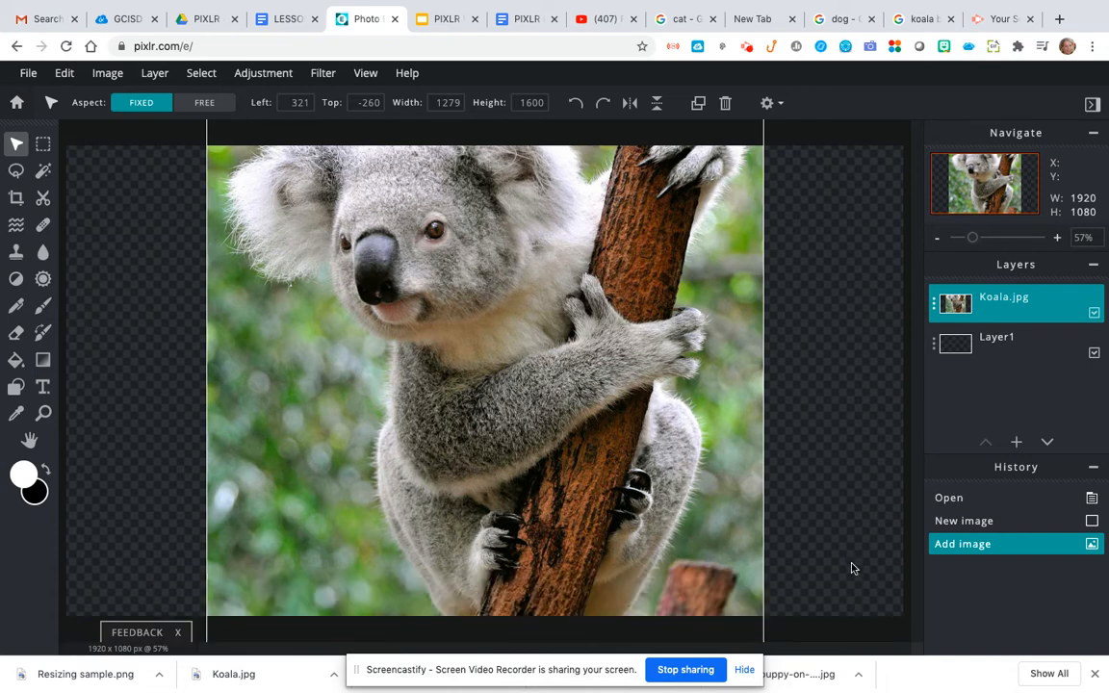
{"action": "left_click", "coordinate": [108, 75]}
{"action": "mouse_move", "coordinate": [144, 72]}
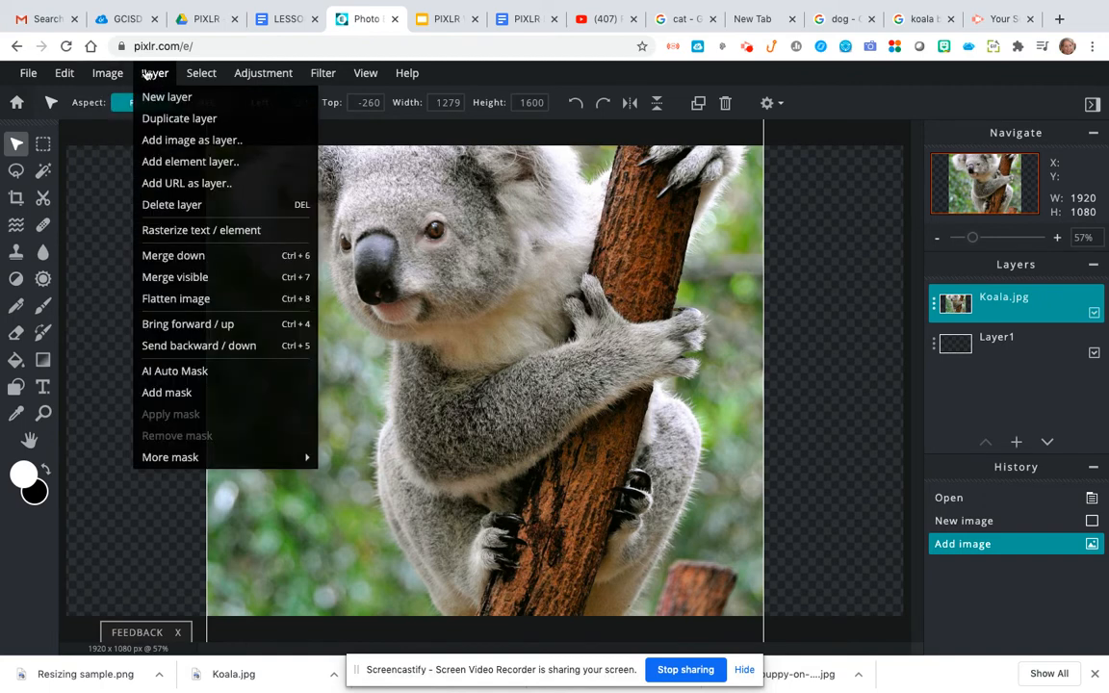
{"action": "mouse_move", "coordinate": [60, 72]}
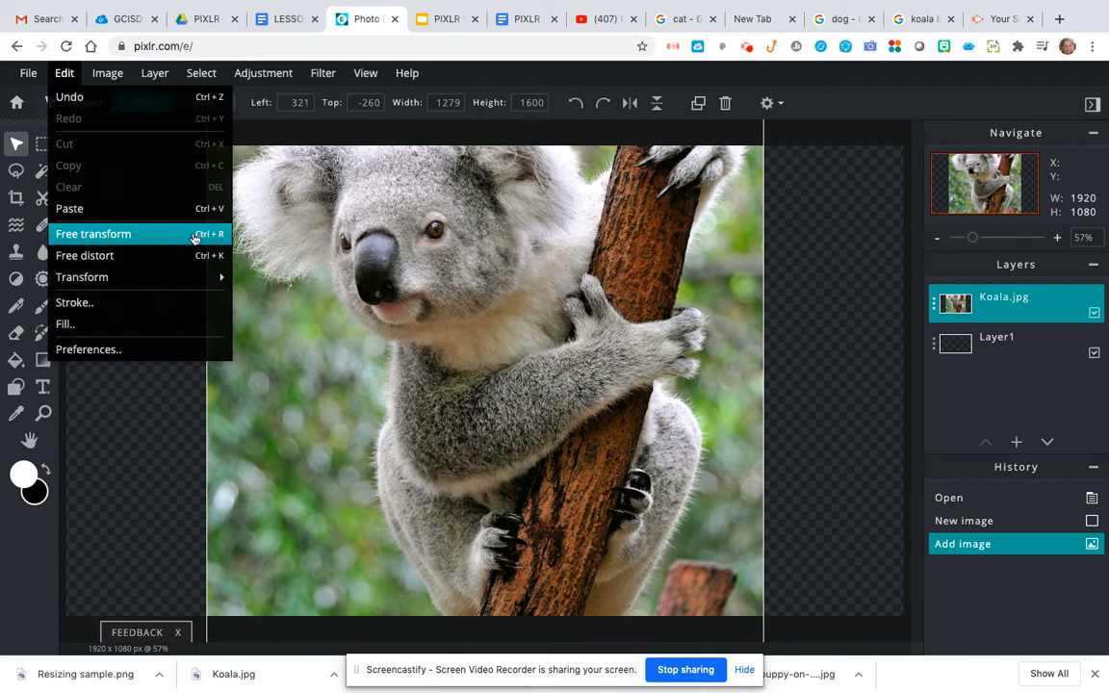
{"action": "left_click", "coordinate": [106, 236]}
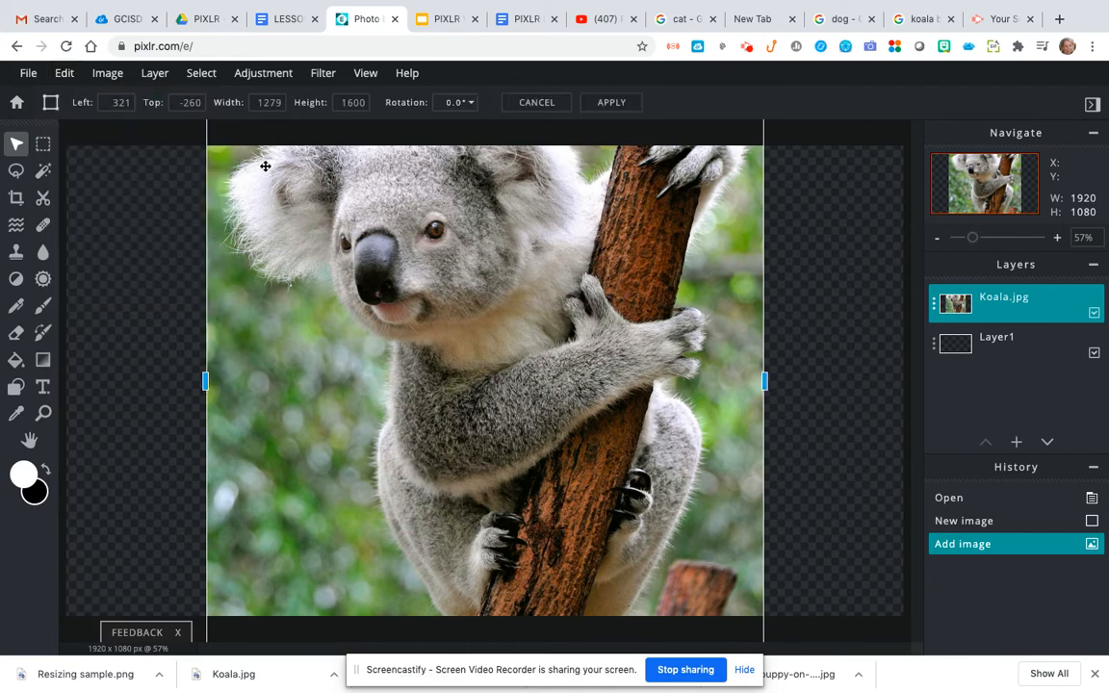
{"action": "left_click", "coordinate": [365, 74]}
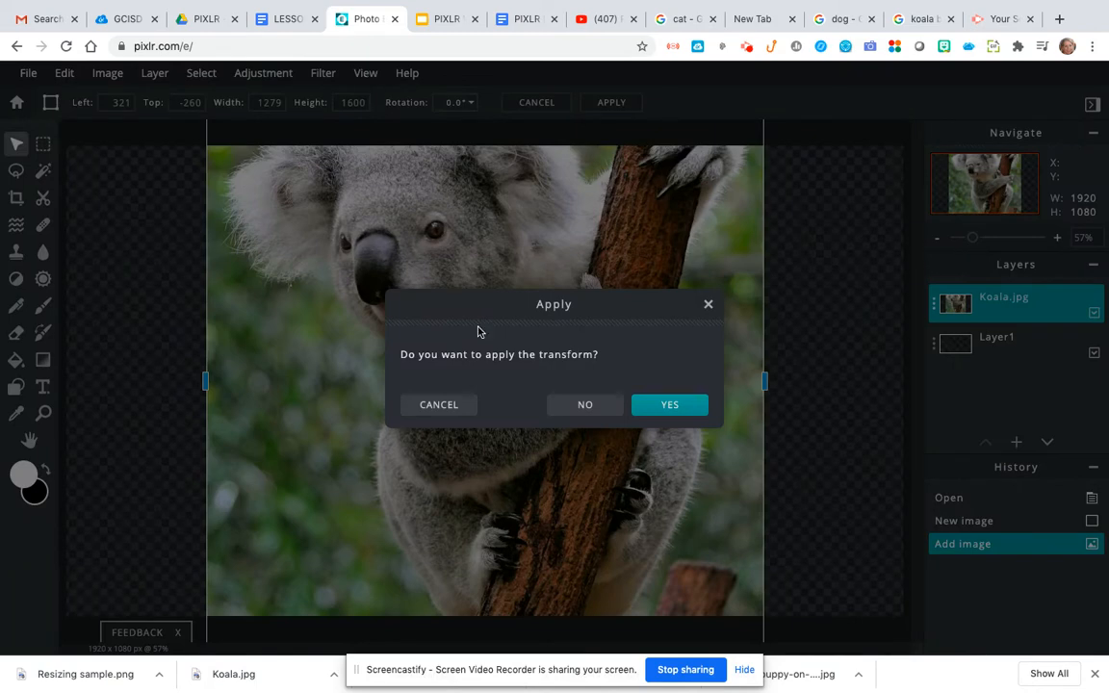
{"action": "left_click", "coordinate": [592, 406]}
Zoom out so the whole 1920x1080 canvas and the overflowing koala are visible
{"action": "scroll", "coordinate": [410, 415], "scroll_direction": "down", "scroll_amount": 5}
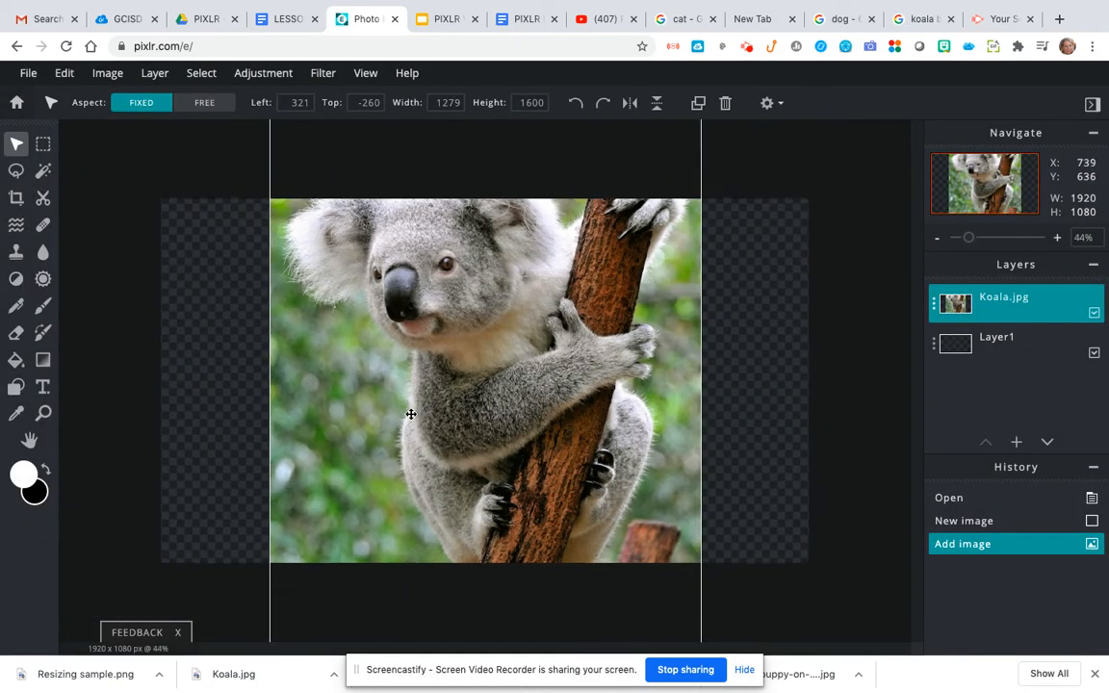
{"action": "scroll", "coordinate": [410, 414], "scroll_direction": "up", "scroll_amount": 5}
{"action": "scroll", "coordinate": [410, 415], "scroll_direction": "down", "scroll_amount": 5}
{"action": "scroll", "coordinate": [411, 415], "scroll_direction": "up", "scroll_amount": 5}
{"action": "scroll", "coordinate": [411, 415], "scroll_direction": "down", "scroll_amount": 6}
{"action": "scroll", "coordinate": [411, 414], "scroll_direction": "up", "scroll_amount": 1}
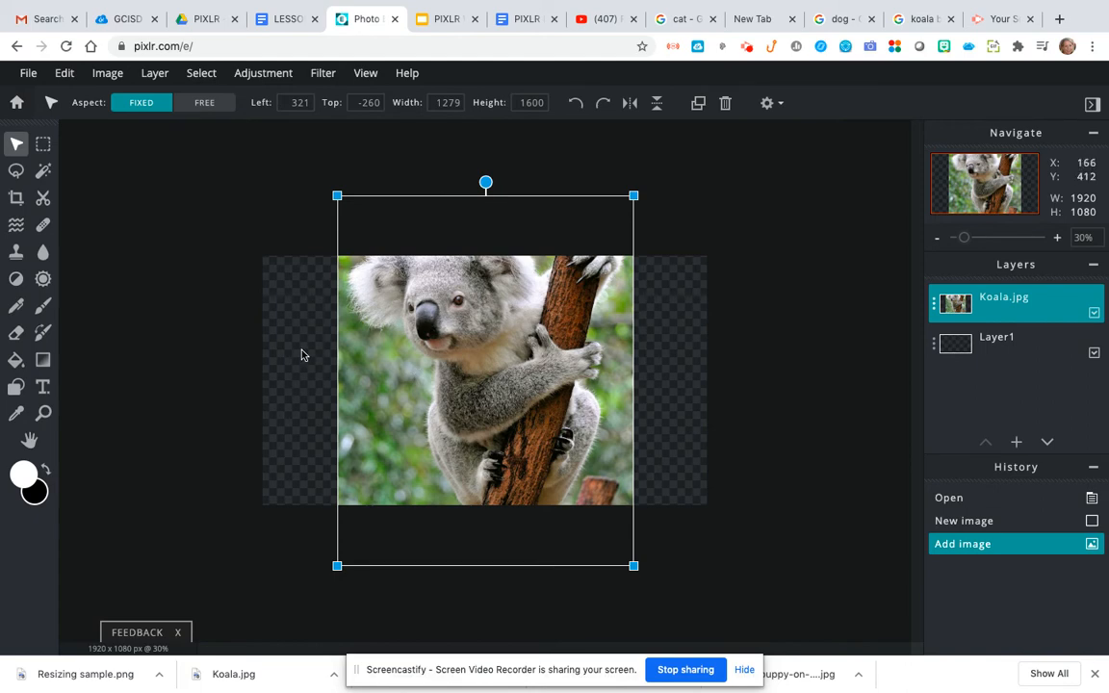
Scale the koala proportionally down to 786 × 828 at the canvas left, then deselect it
{"action": "key", "text": "shift"}
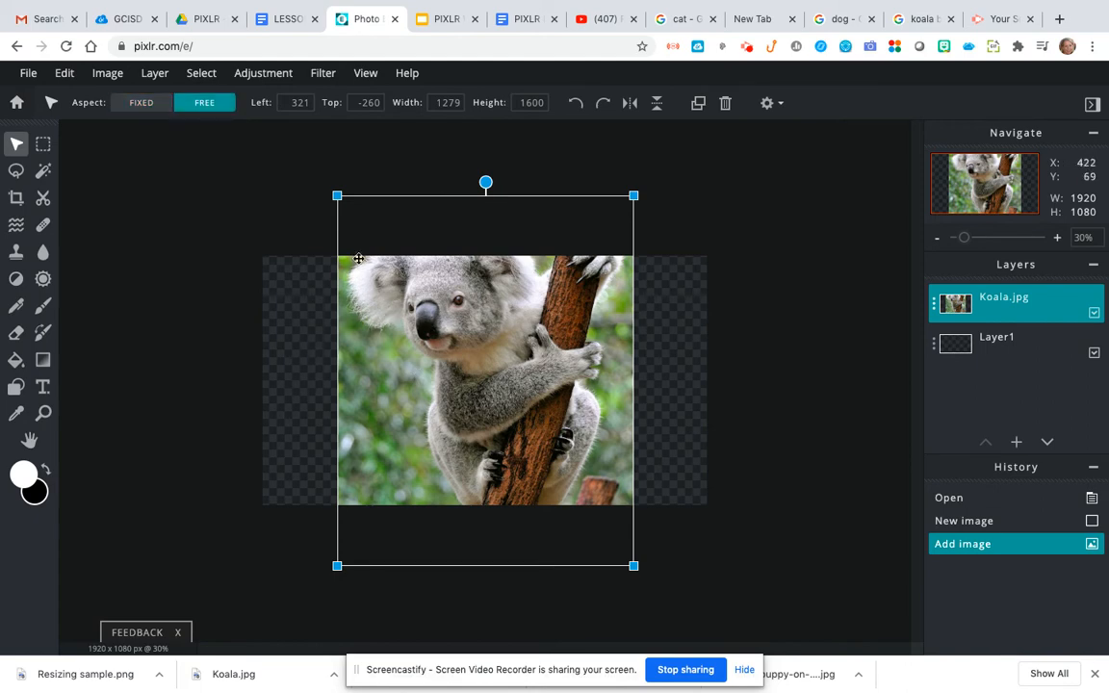
{"action": "left_click_drag", "start_coordinate": [336, 195], "coordinate": [446, 317]}
{"action": "left_click_drag", "start_coordinate": [502, 375], "coordinate": [366, 318]}
{"action": "left_click_drag", "start_coordinate": [301, 256], "coordinate": [304, 309]}
{"action": "left_click_drag", "start_coordinate": [374, 363], "coordinate": [359, 330]}
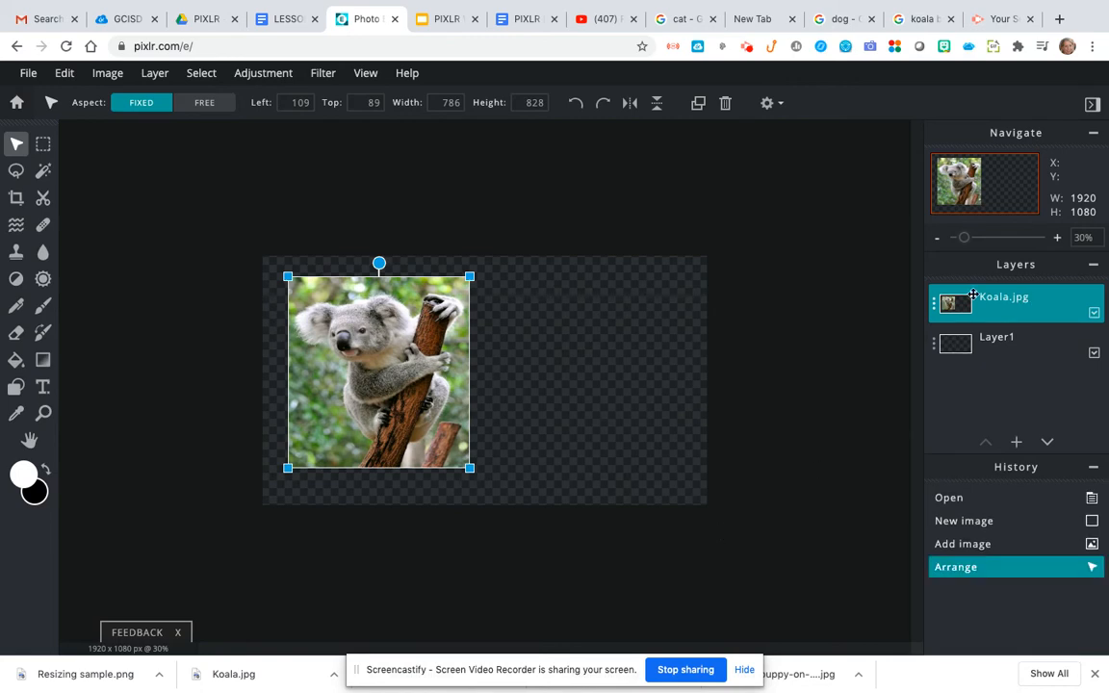
{"action": "left_click", "coordinate": [514, 344]}
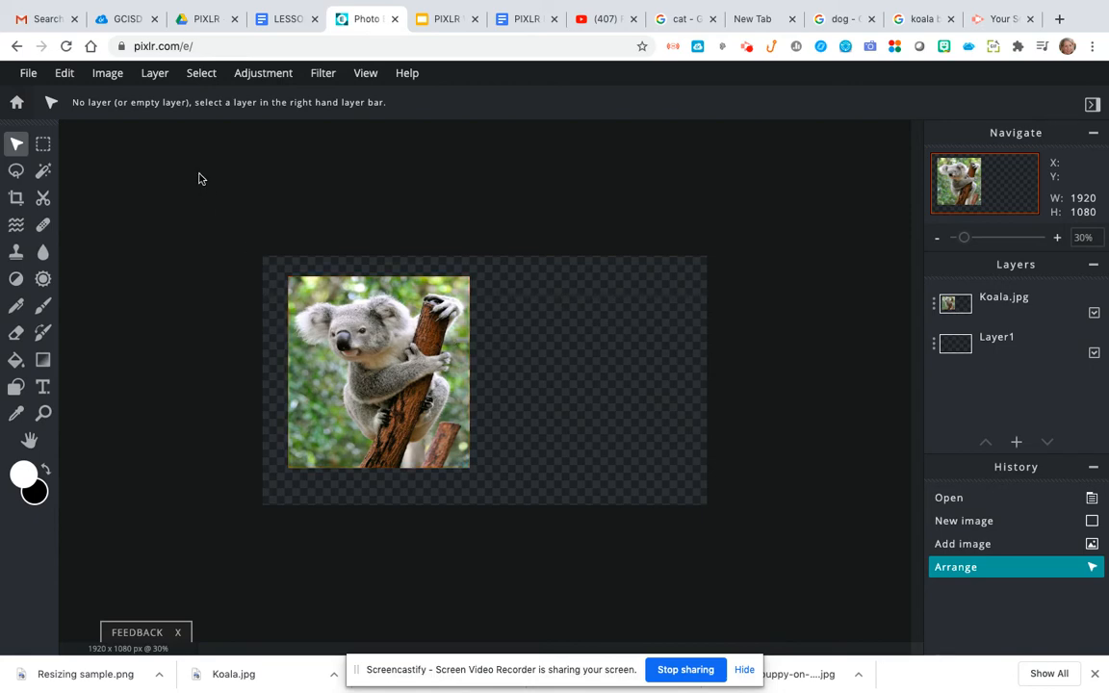
Duplicate the Koala.jpg layer with Layer > Duplicate layer
{"action": "left_click", "coordinate": [157, 74]}
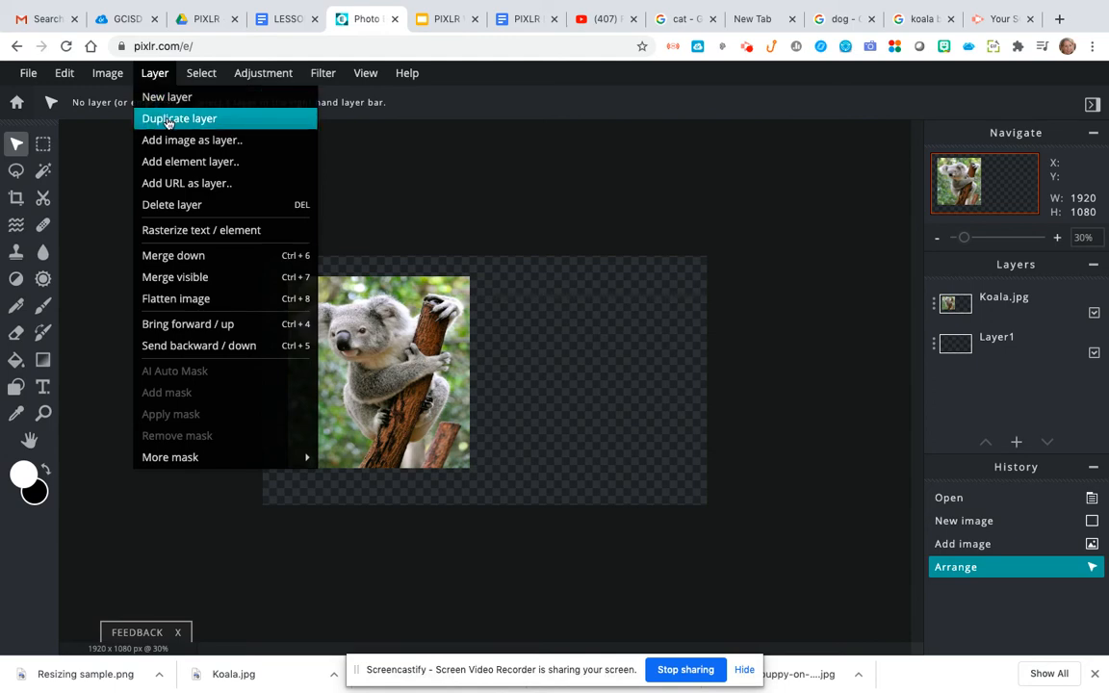
{"action": "left_click", "coordinate": [167, 120]}
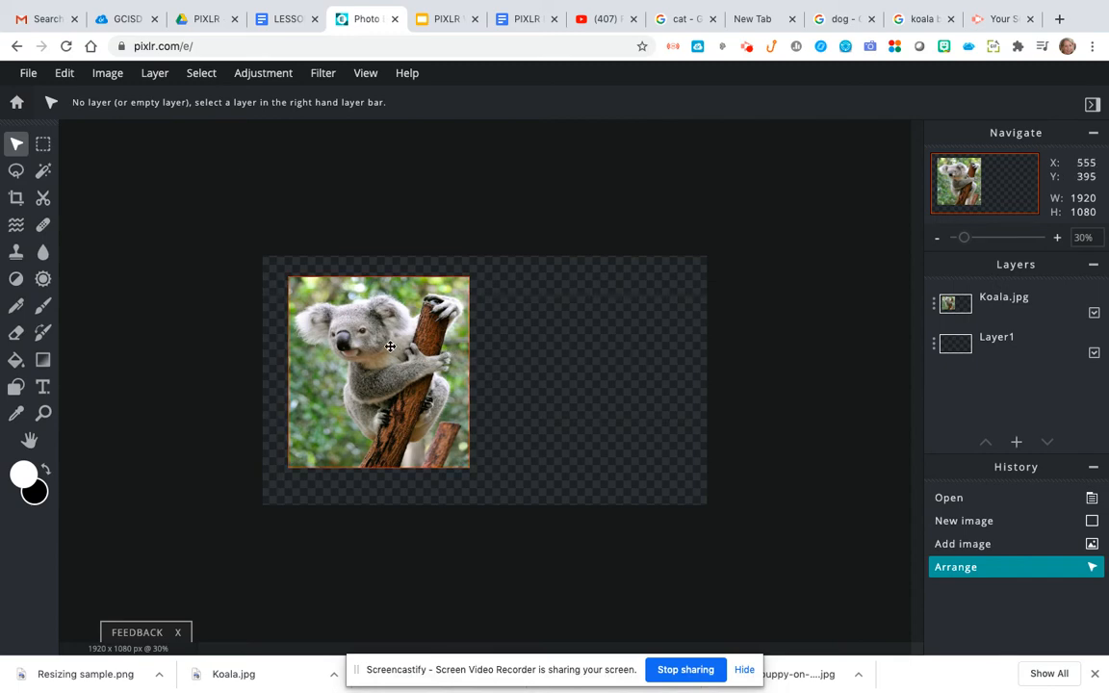
{"action": "left_click", "coordinate": [155, 73]}
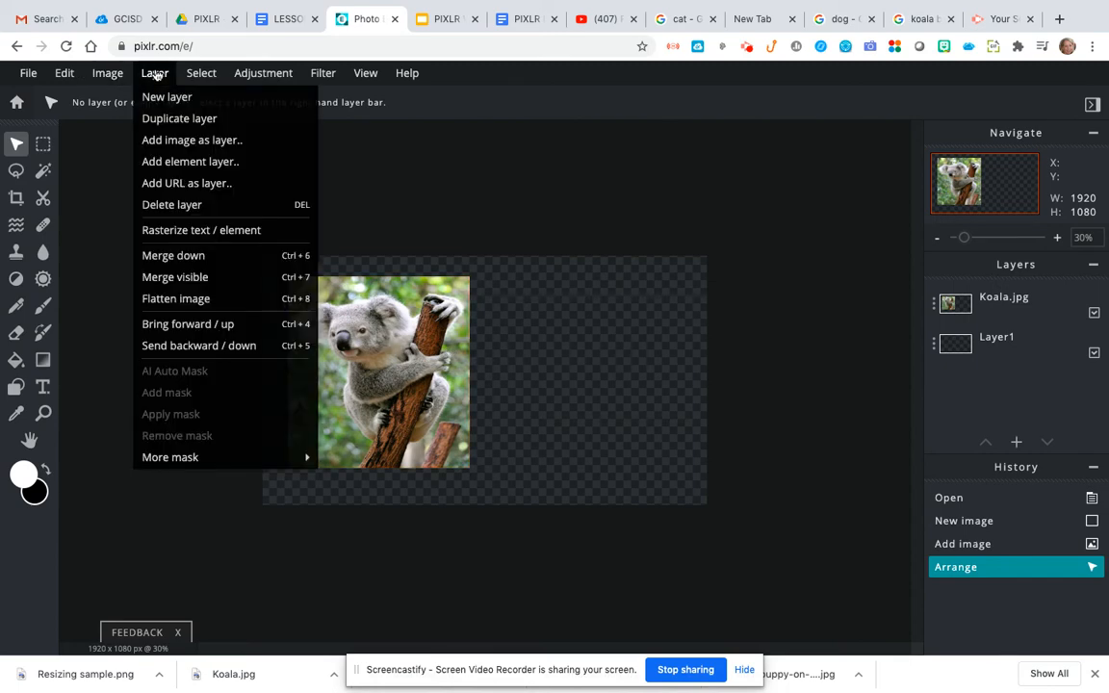
{"action": "left_click", "coordinate": [161, 120]}
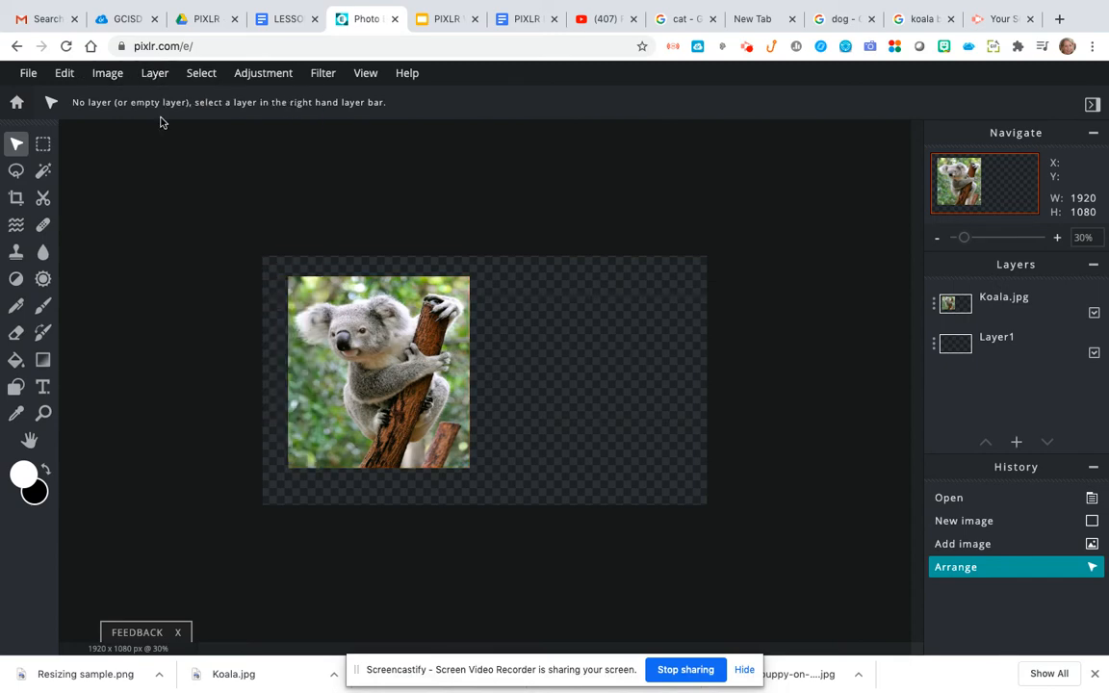
{"action": "left_click", "coordinate": [985, 308]}
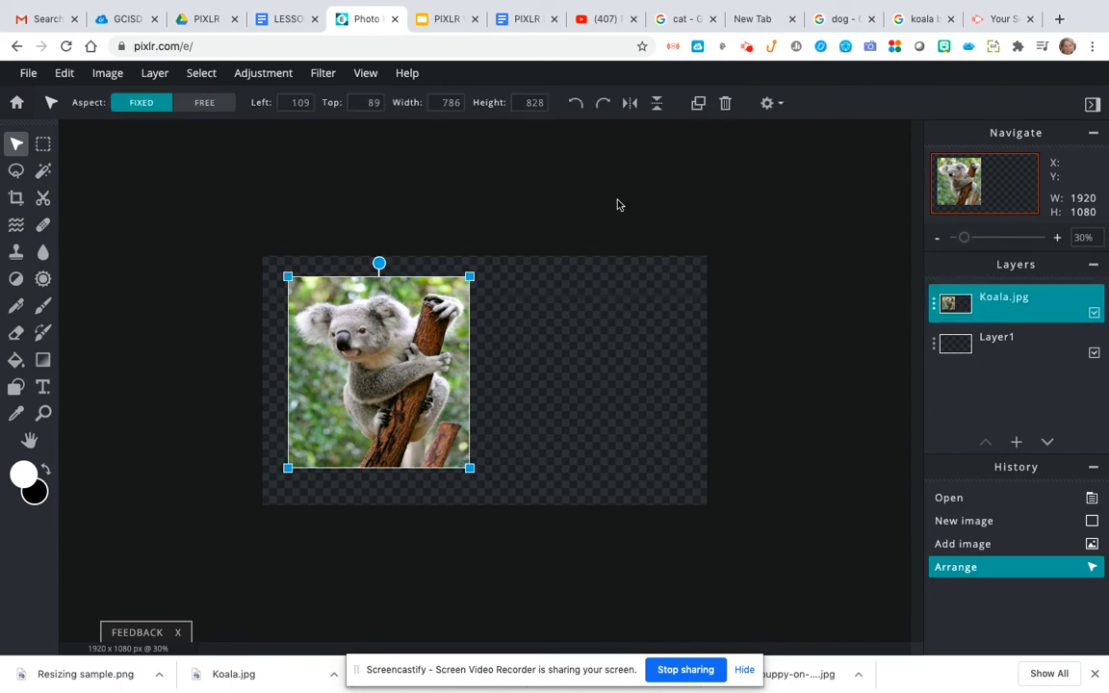
{"action": "left_click", "coordinate": [157, 74]}
{"action": "left_click", "coordinate": [166, 117]}
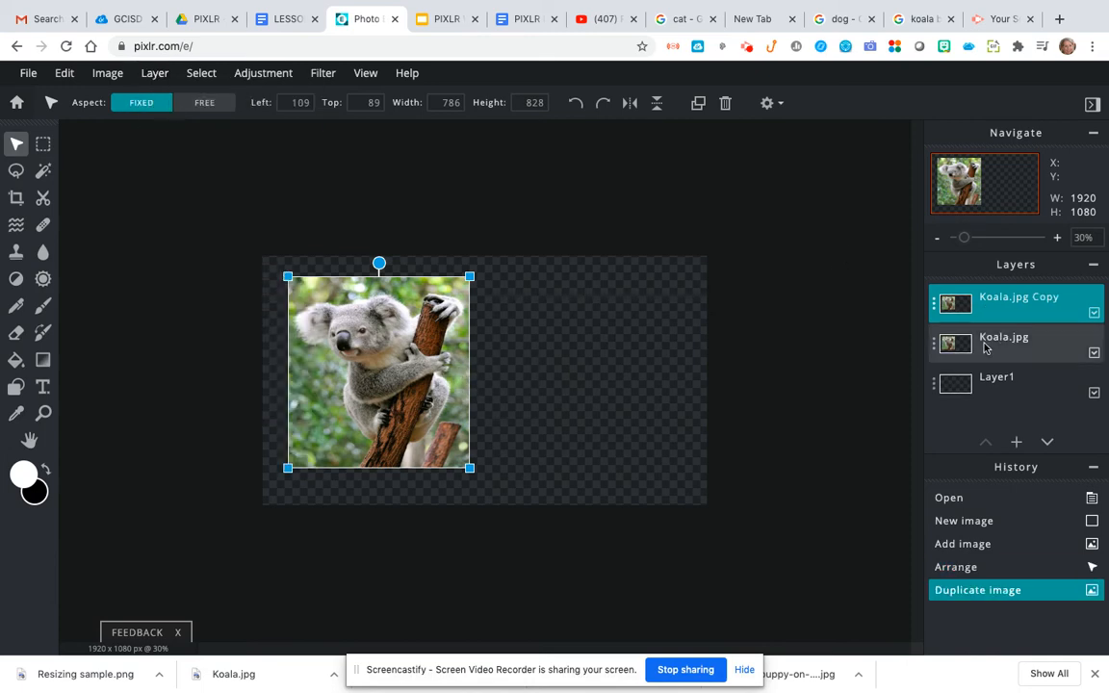
Shrink Koala.jpg Copy to 417 × 439 beside the original koala and deselect it
{"action": "left_click", "coordinate": [984, 344]}
{"action": "left_click", "coordinate": [1004, 298]}
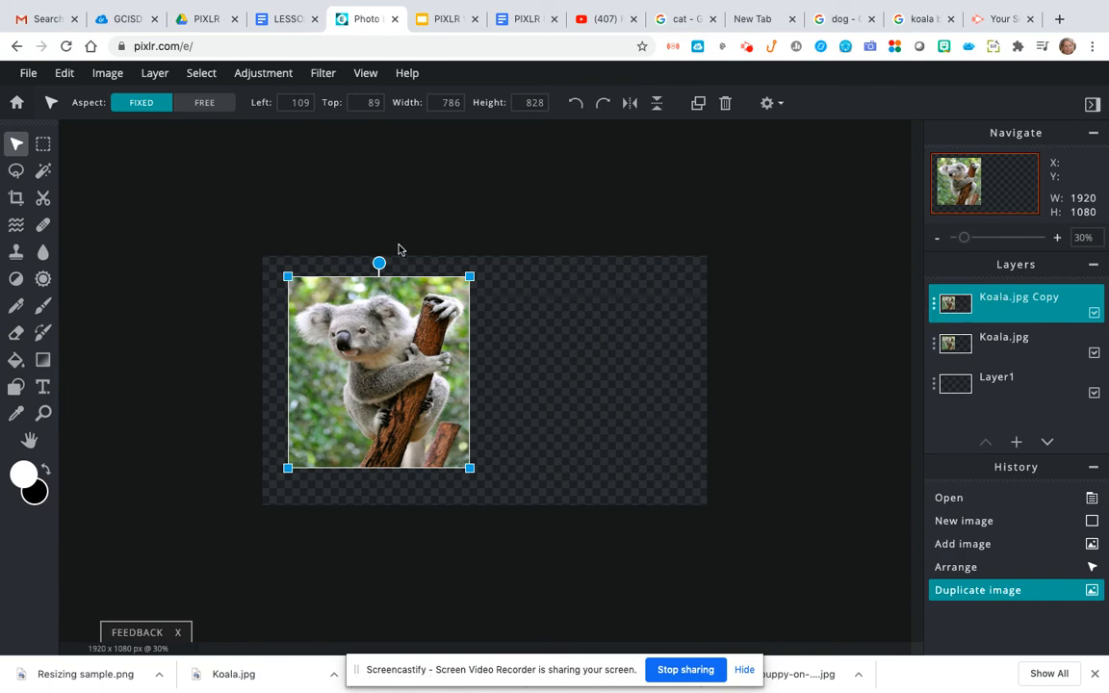
{"action": "left_click_drag", "start_coordinate": [285, 273], "coordinate": [521, 301]}
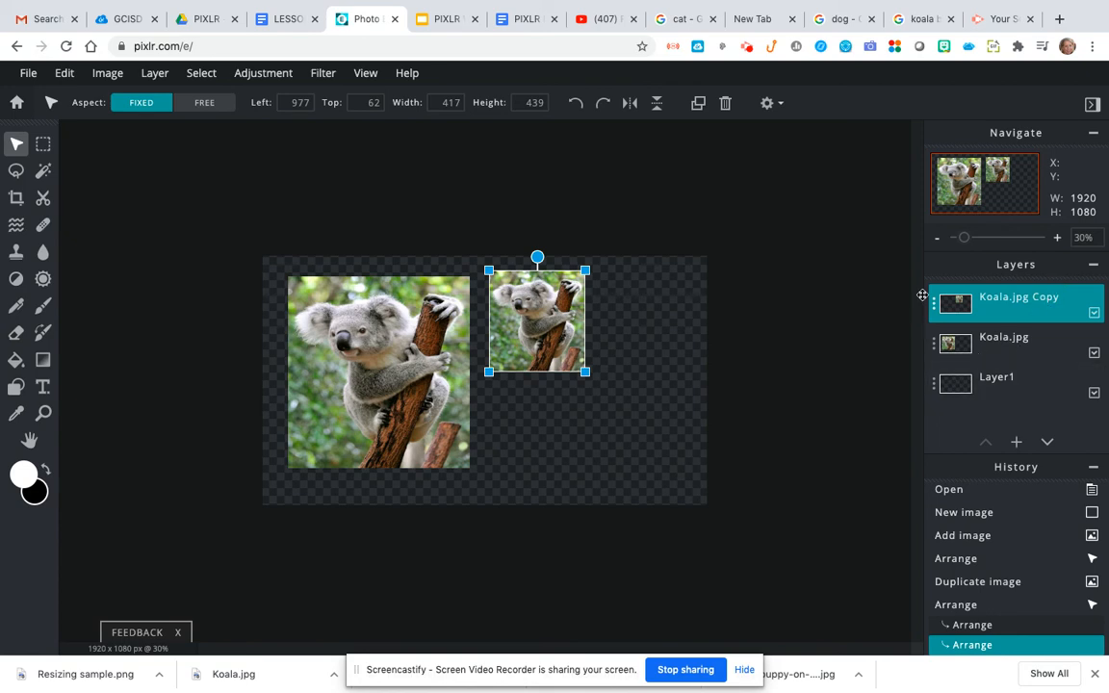
{"action": "left_click", "coordinate": [539, 428]}
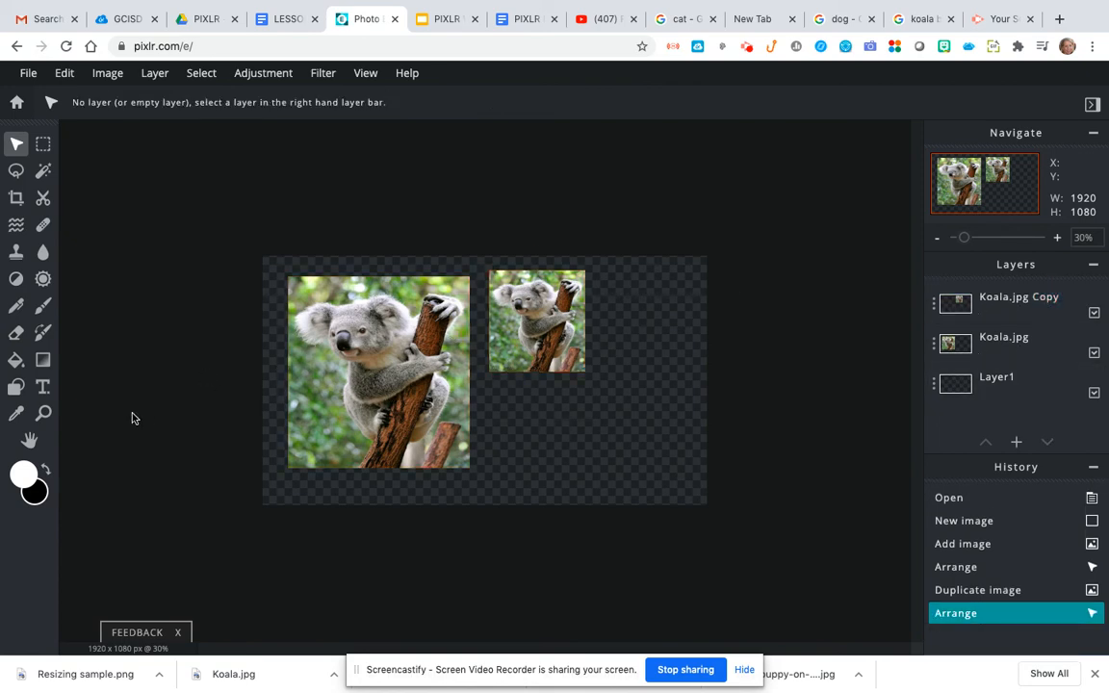
Add a white Arial 80 text layer with the person's full name below the small koala
{"action": "left_click", "coordinate": [42, 387]}
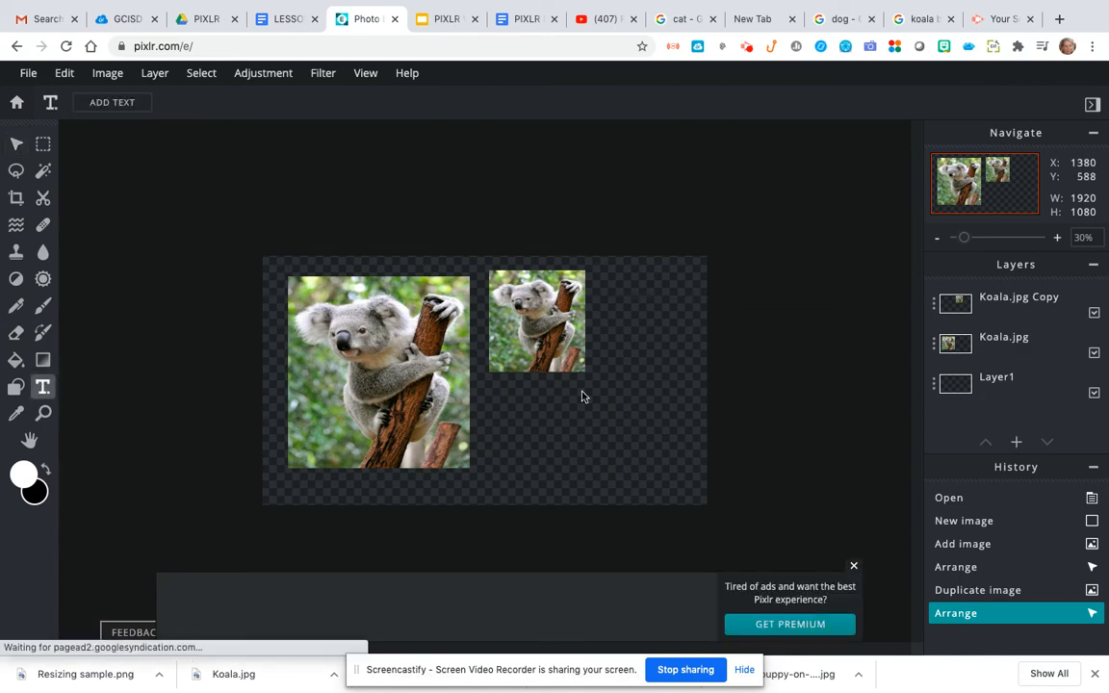
{"action": "left_click", "coordinate": [499, 403]}
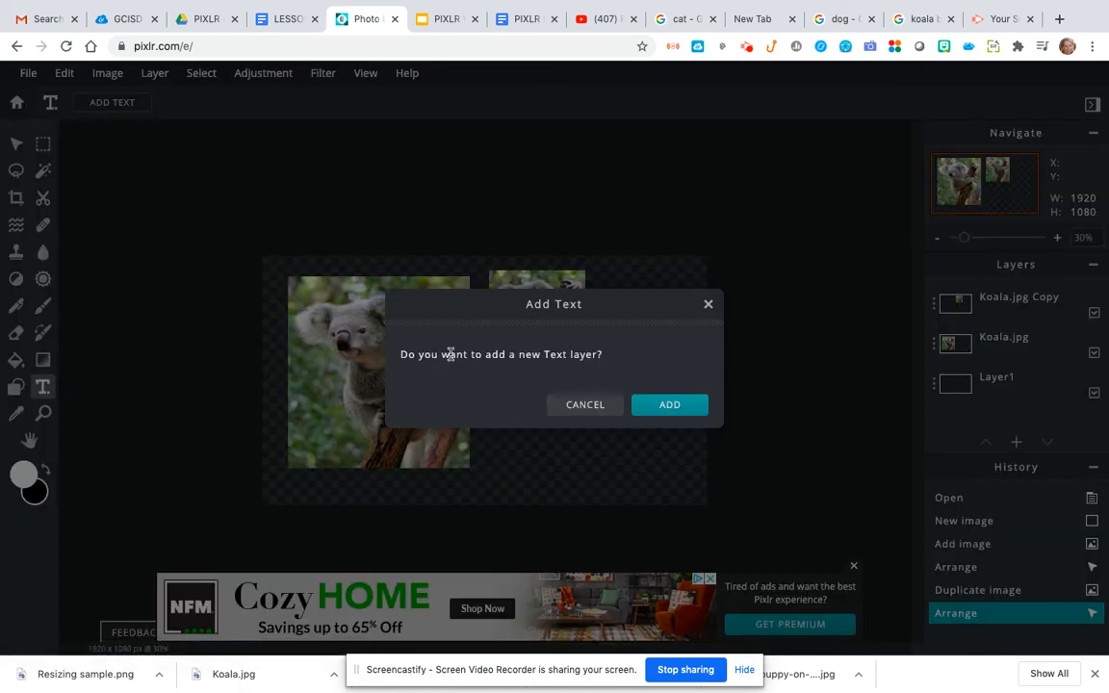
{"action": "left_click", "coordinate": [671, 405]}
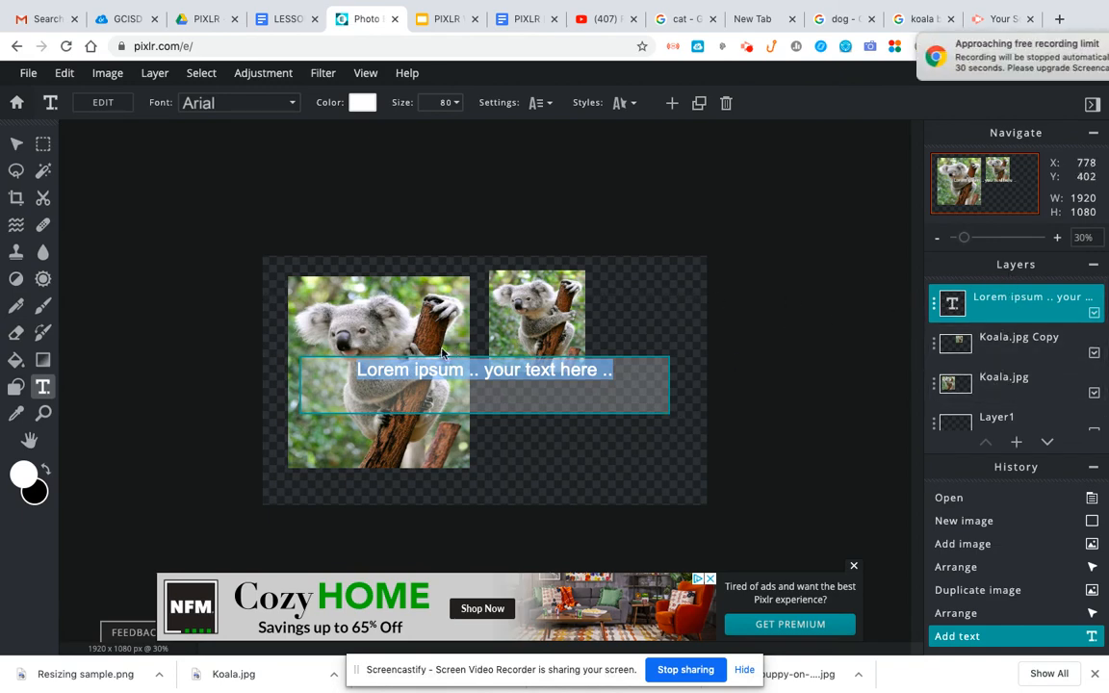
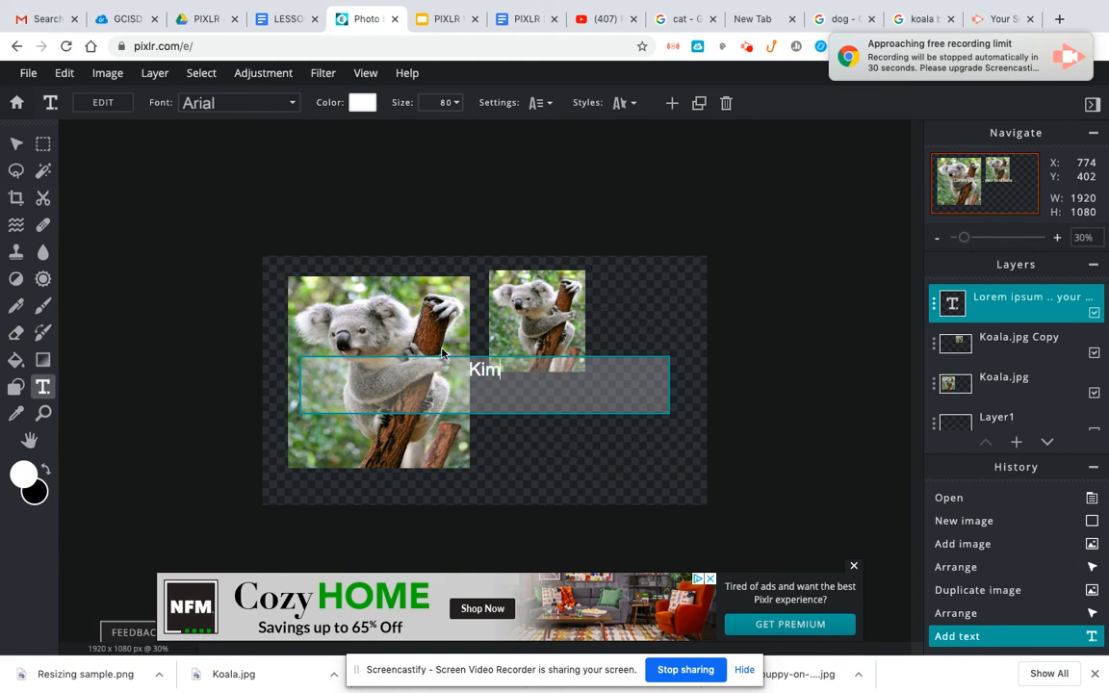
{"action": "left_click", "coordinate": [627, 447]}
{"action": "left_click_drag", "start_coordinate": [497, 385], "coordinate": [565, 410]}
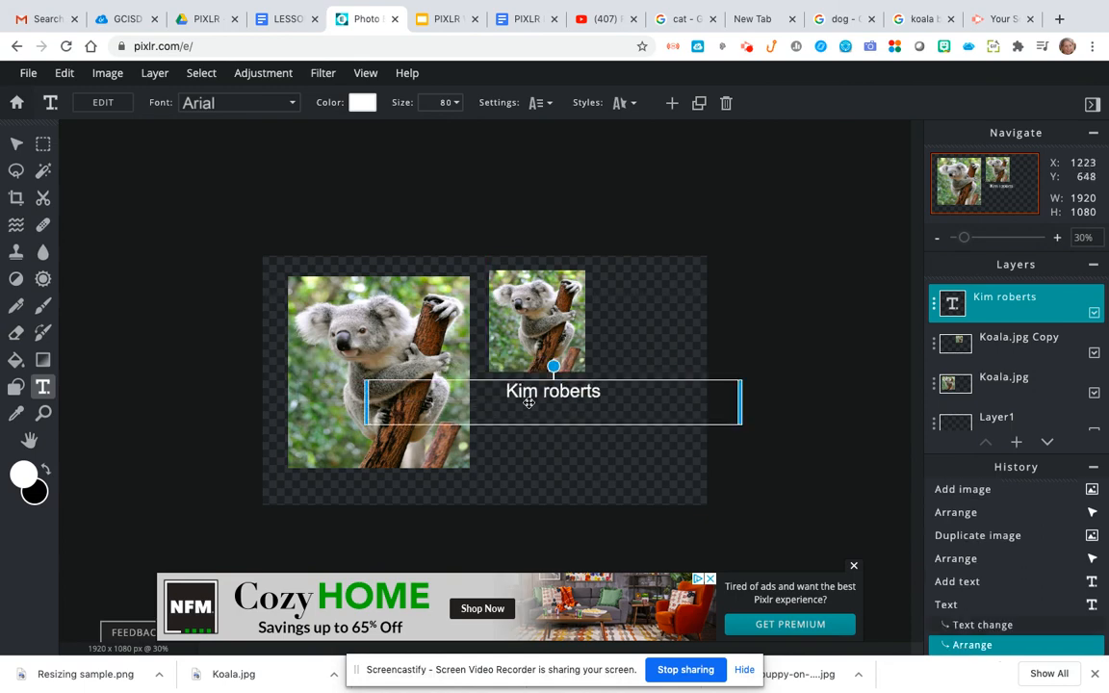
Download the canvas as Resize sample.png, then switch to the PIXLR WORK Google Slides tab
{"action": "left_click", "coordinate": [28, 72]}
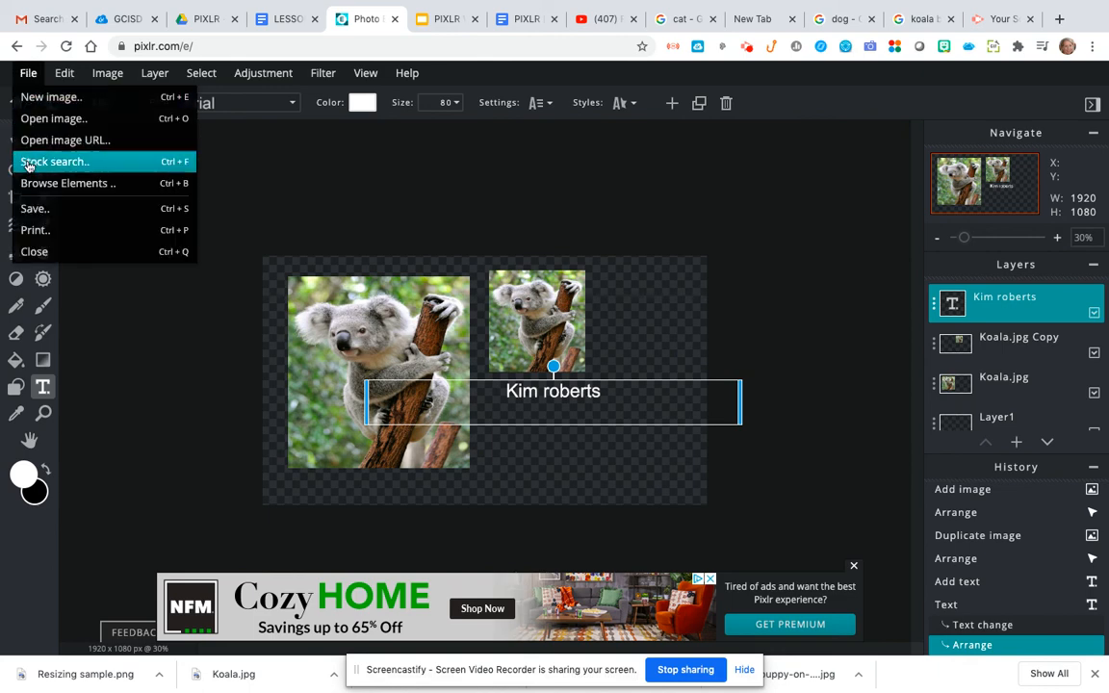
{"action": "left_click", "coordinate": [34, 210]}
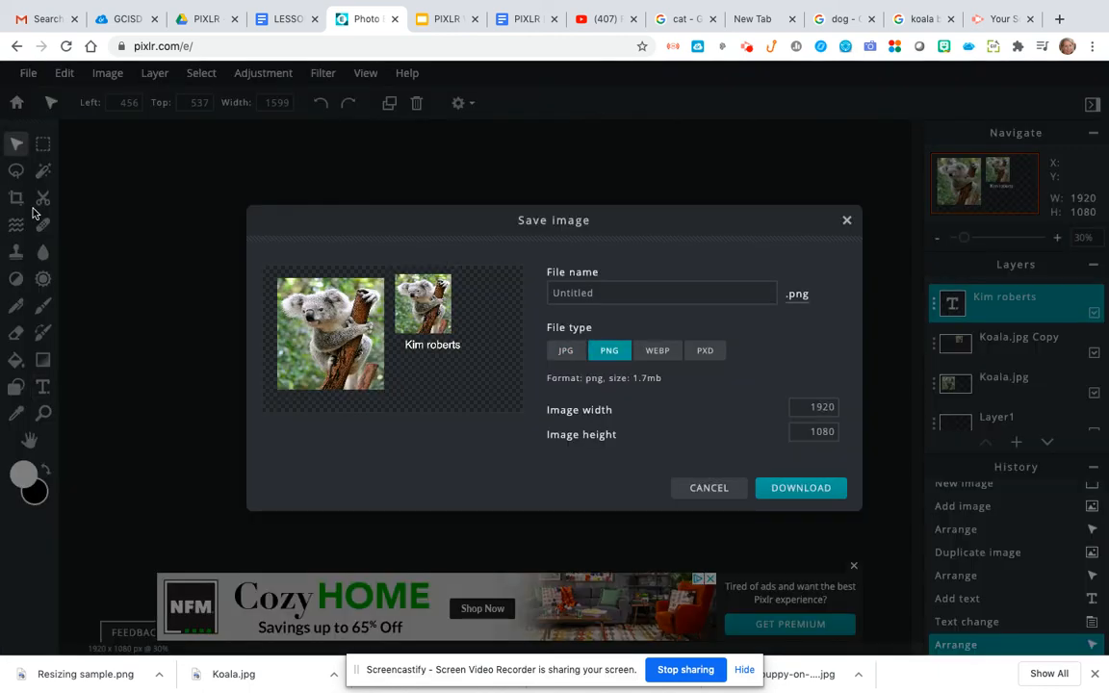
{"action": "double_click", "coordinate": [553, 293]}
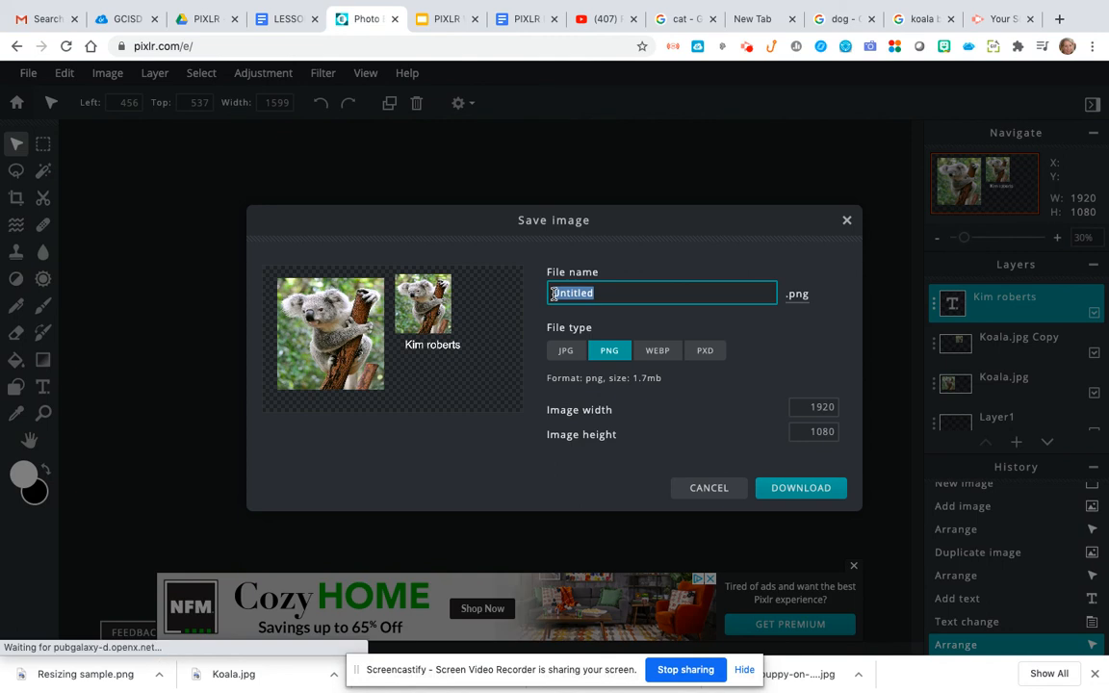
{"action": "type", "text": "Resize sample"}
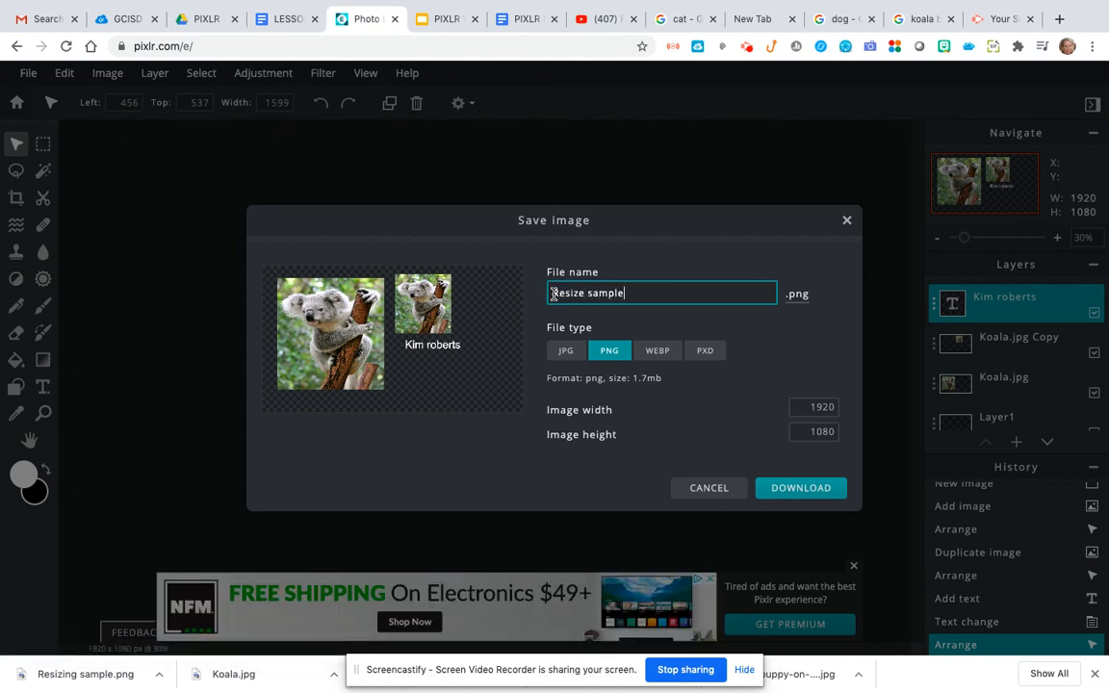
{"action": "left_click", "coordinate": [787, 489]}
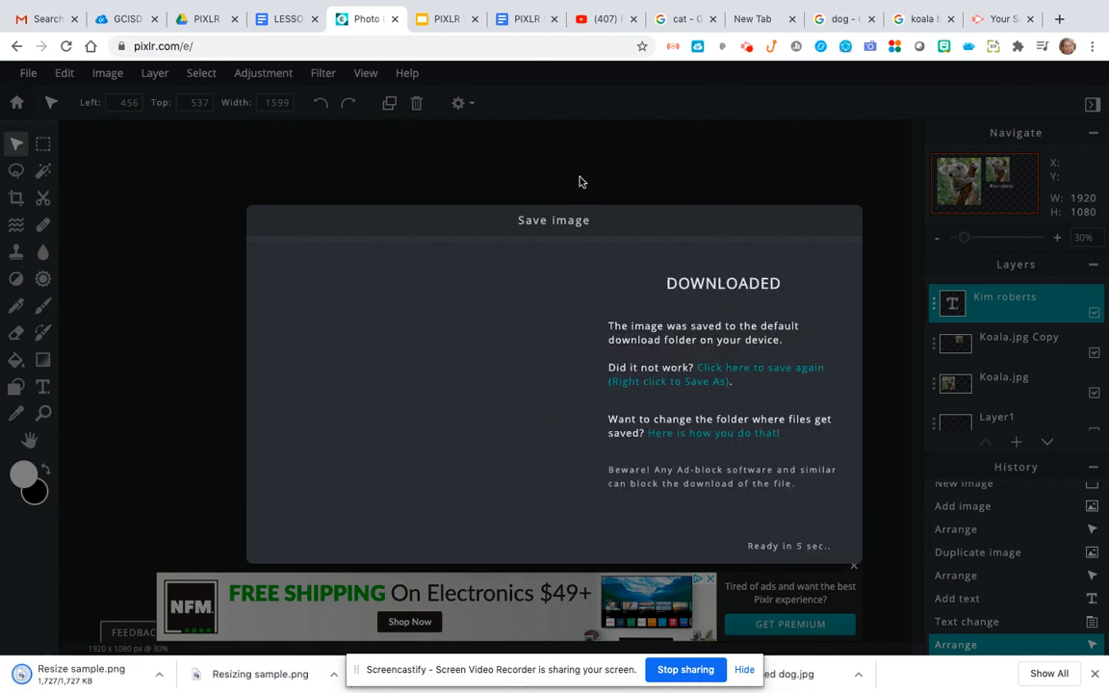
{"action": "left_click", "coordinate": [429, 19]}
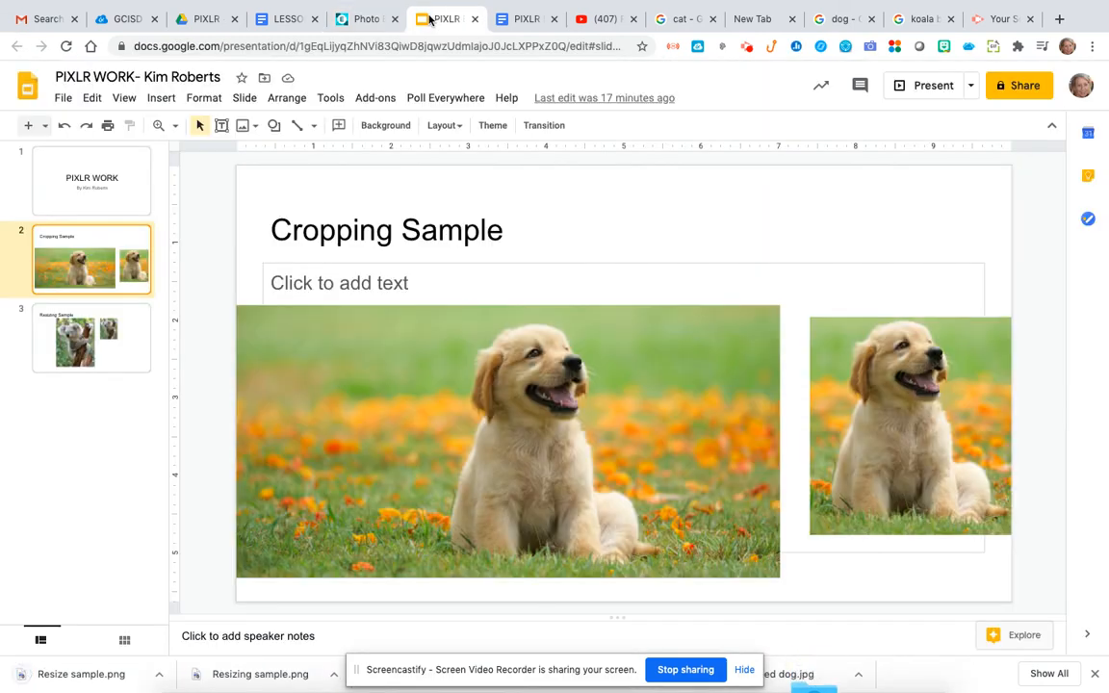